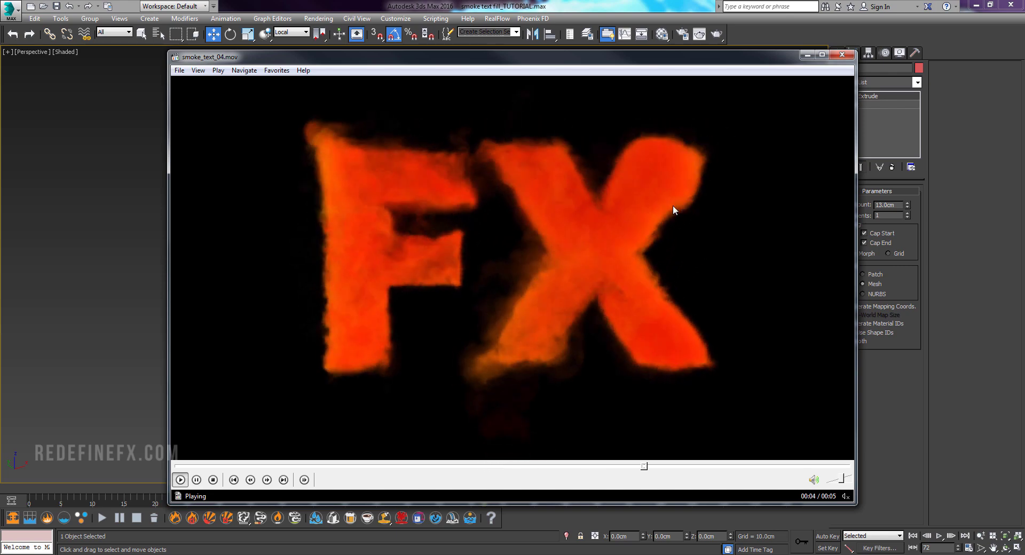
Play and examine the rendered smoke text previews smoke_text_04.mov, smoke_text.mov and smoke_text_03.mov, pausing as the smoke fills the letters.
click(660, 203)
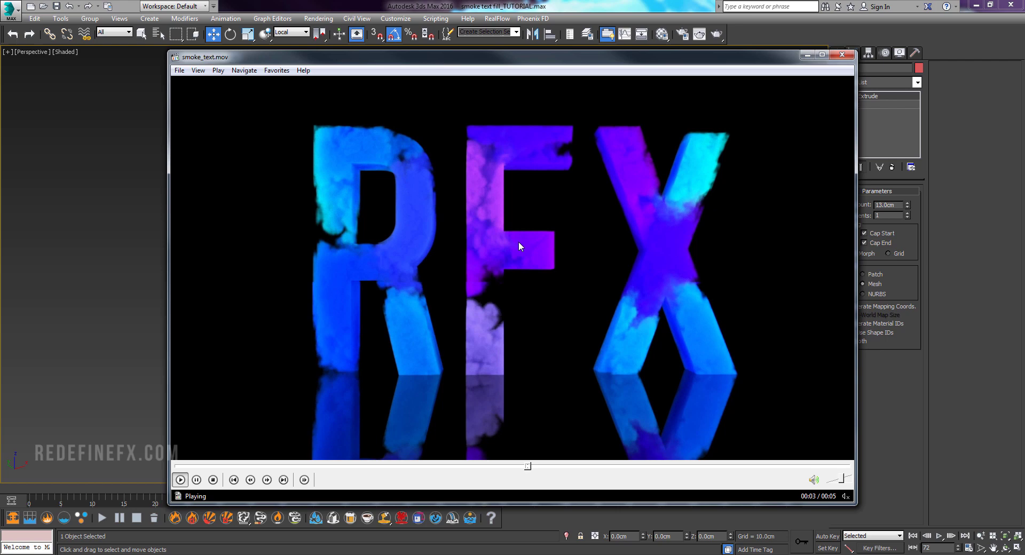
click(201, 466)
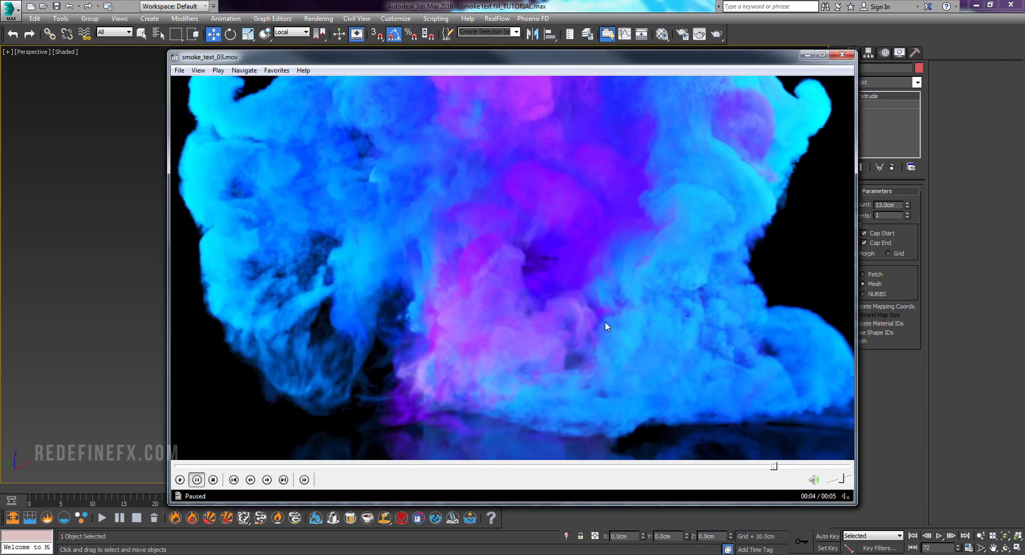
click(183, 465)
click(376, 266)
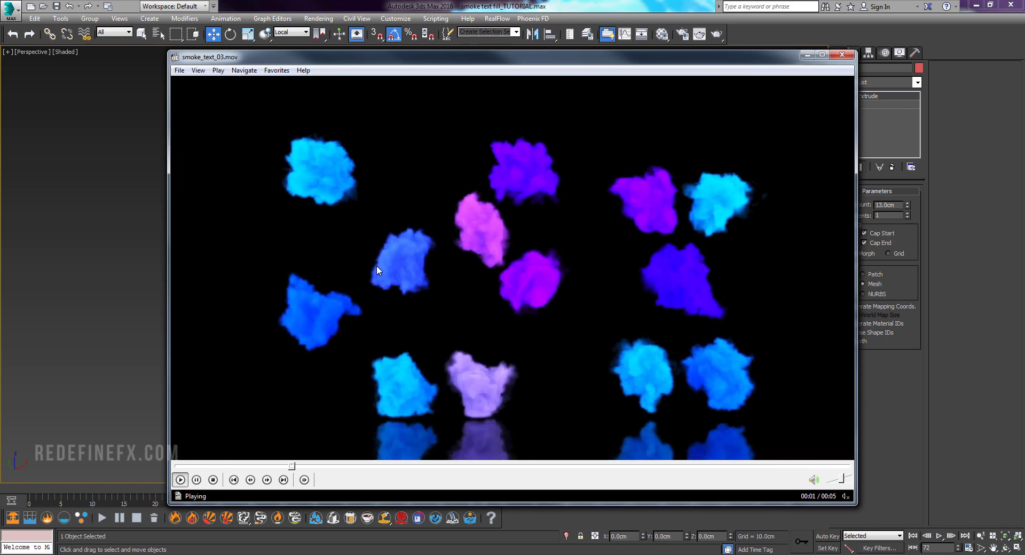
click(539, 219)
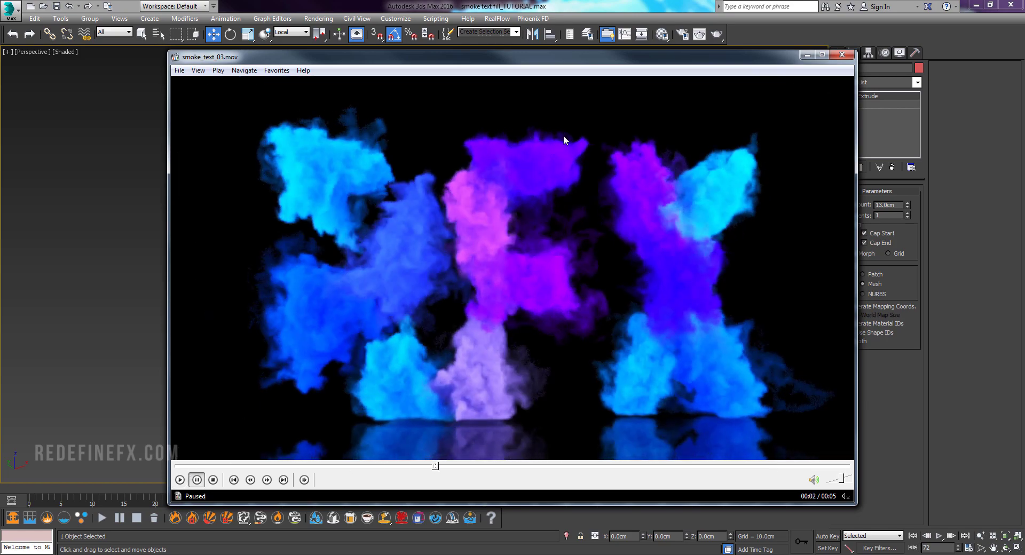
click(549, 191)
click(569, 188)
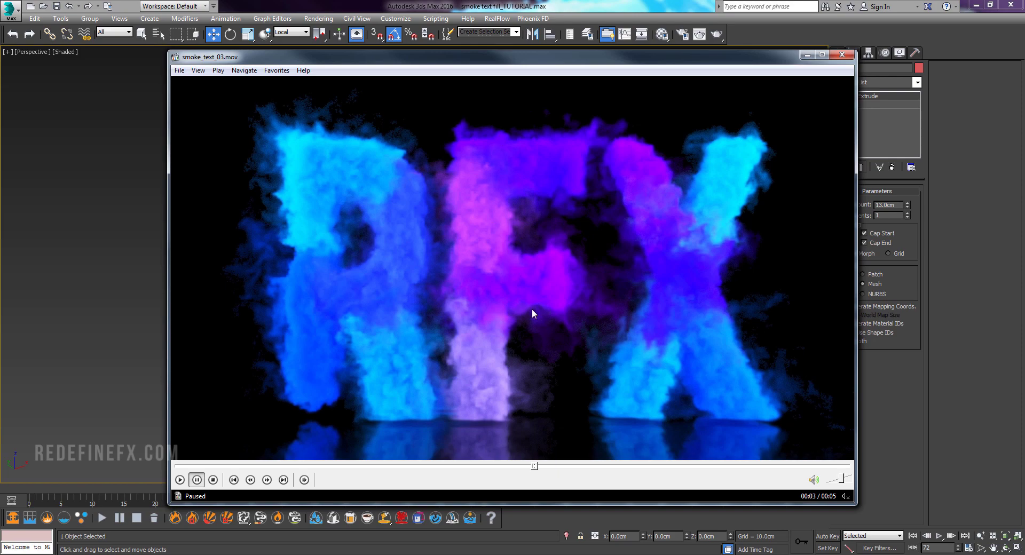
click(542, 321)
click(530, 243)
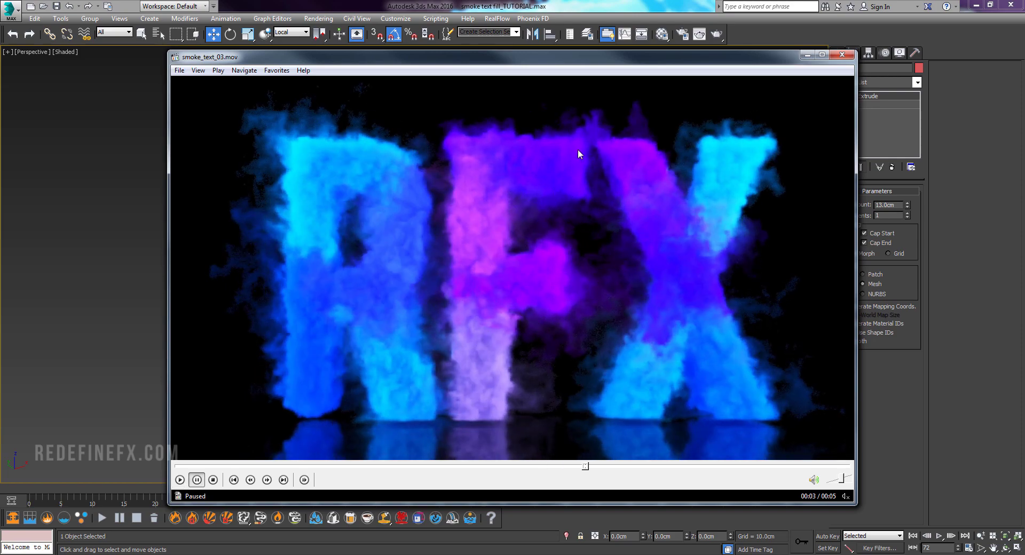
click(281, 275)
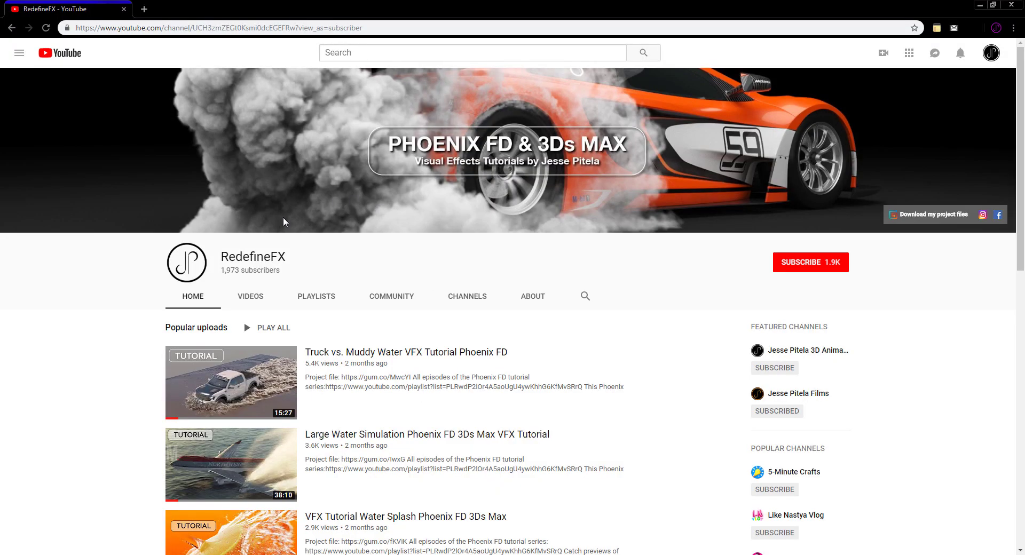
Look through the RedefineFX YouTube channel page, covering its popular uploads and the Phoenix FD smoke, fire and liquid tutorial series.
scroll(283, 222, down, 6)
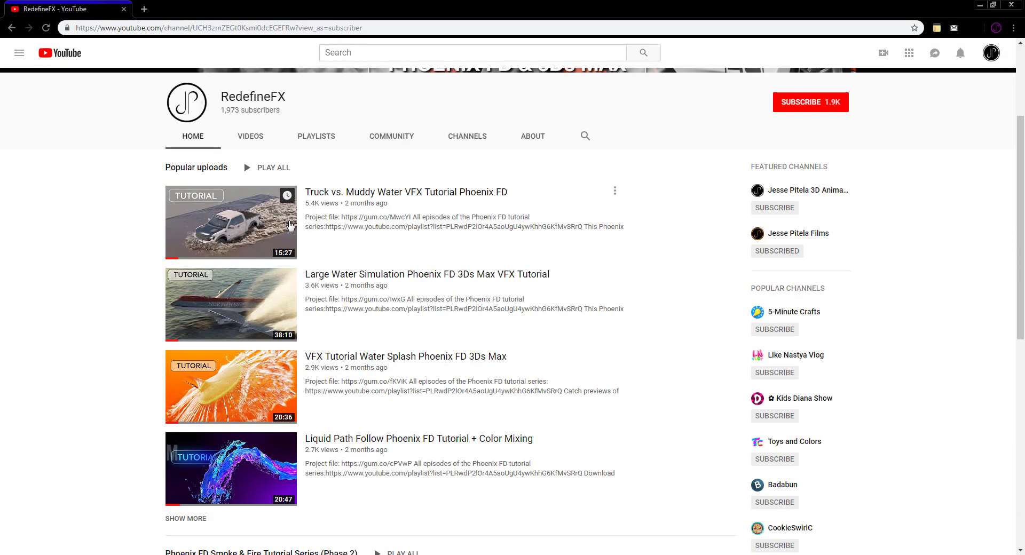
scroll(284, 248, down, 3)
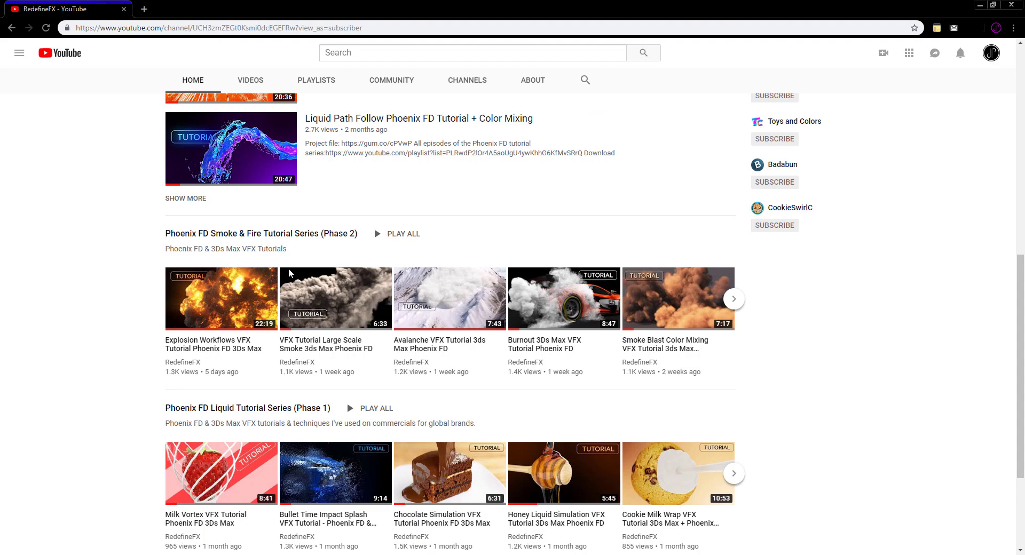
scroll(295, 281, up, 7)
scroll(295, 281, up, 1)
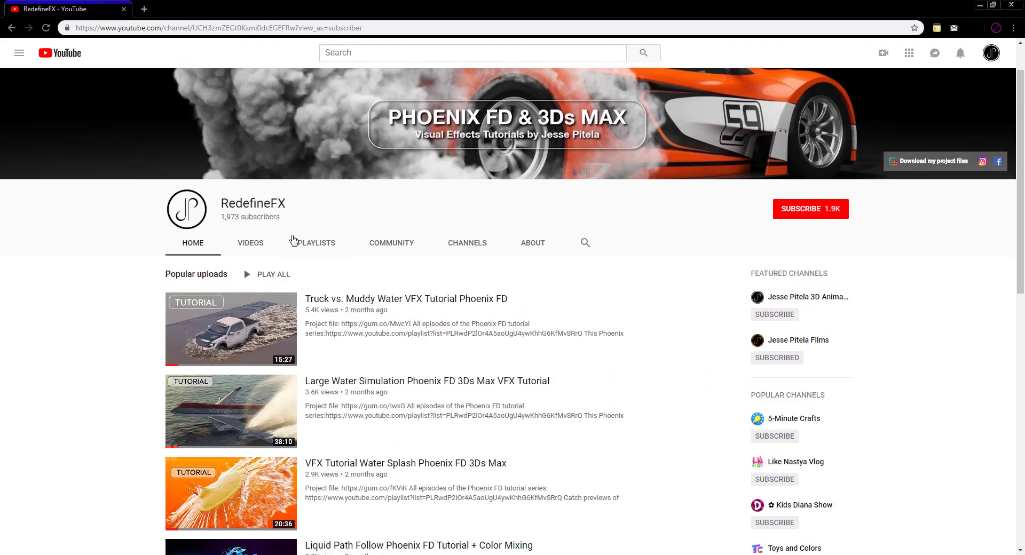
scroll(297, 243, down, 9)
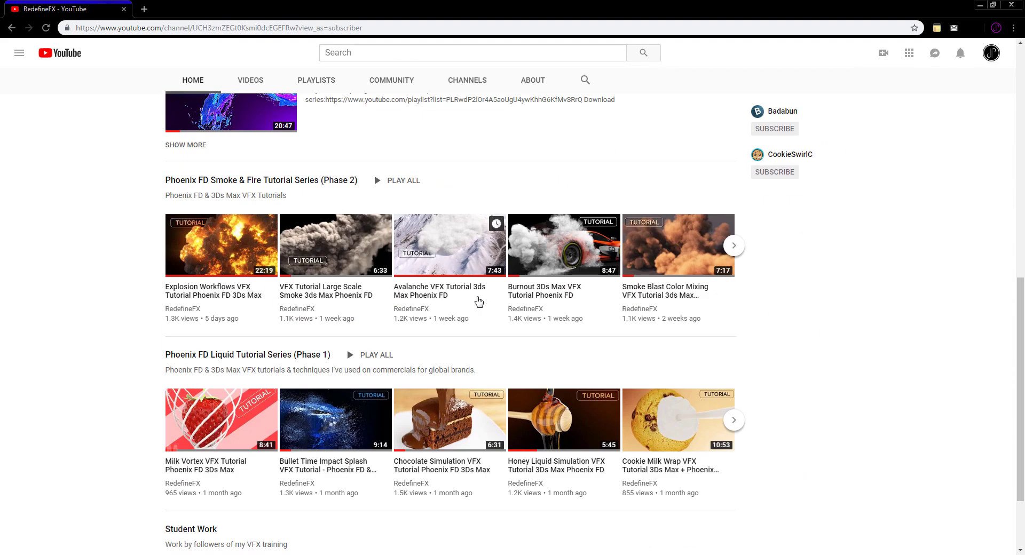
scroll(476, 299, up, 9)
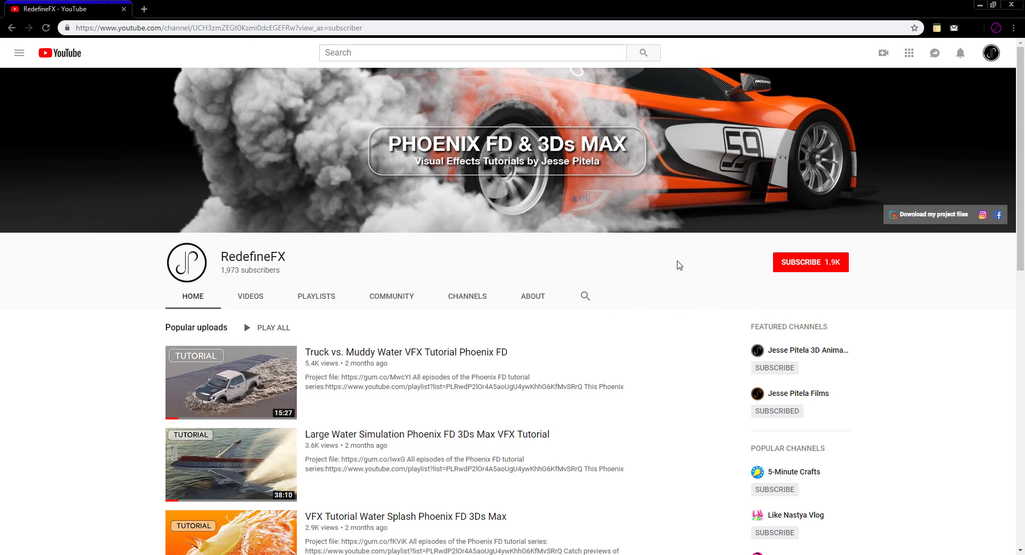
scroll(476, 316, down, 1)
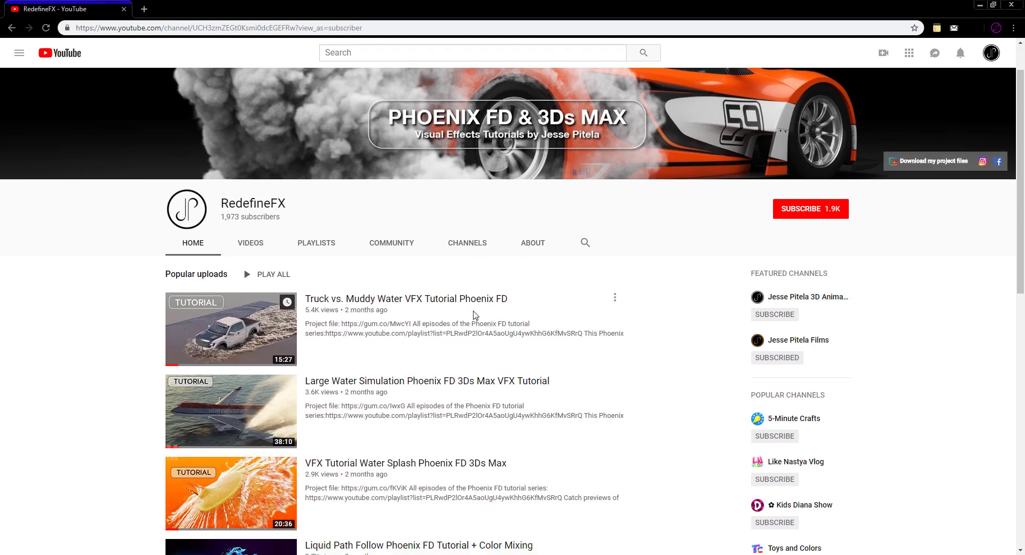
scroll(410, 319, down, 2)
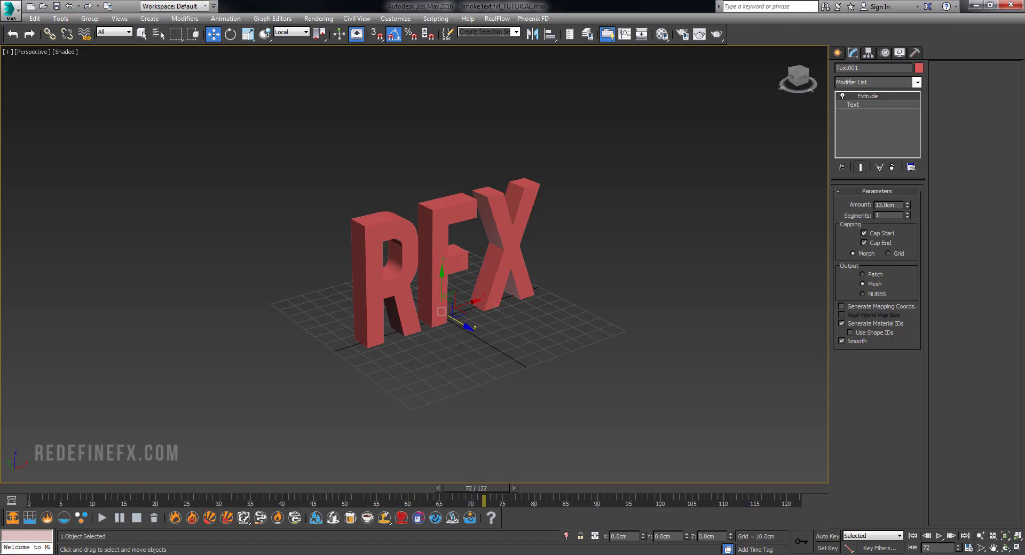
Check the scene's display unit and system unit settings for the extruded RFX text scene in Units Setup.
middle_drag(411, 224, 432, 229)
alt+middle_drag(487, 212, 453, 240)
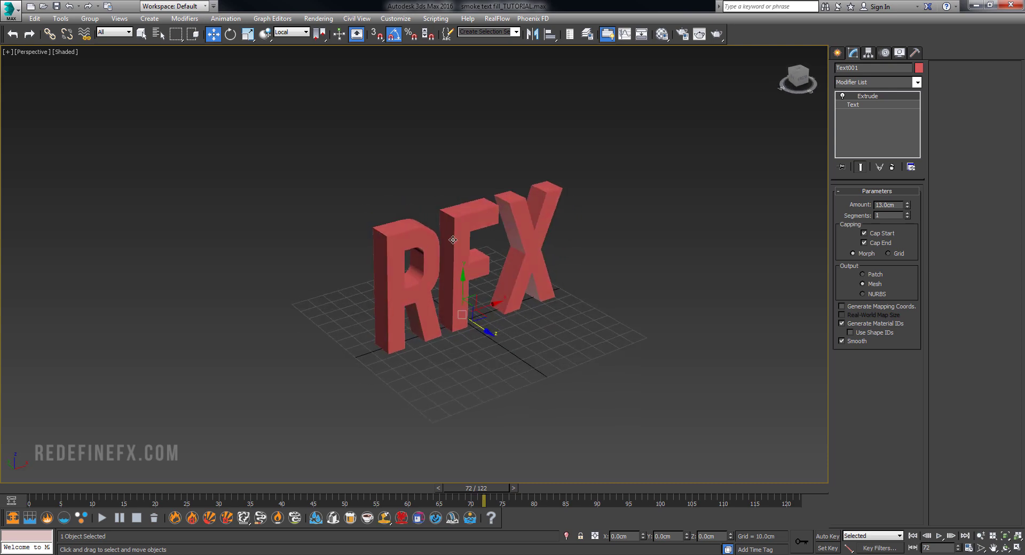
click(408, 18)
click(414, 157)
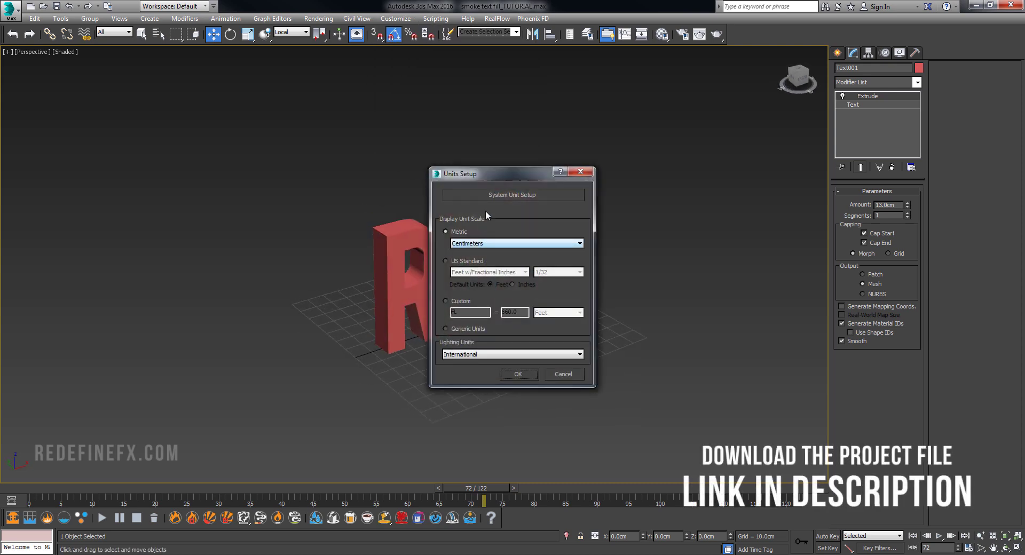
click(493, 194)
click(514, 331)
click(517, 374)
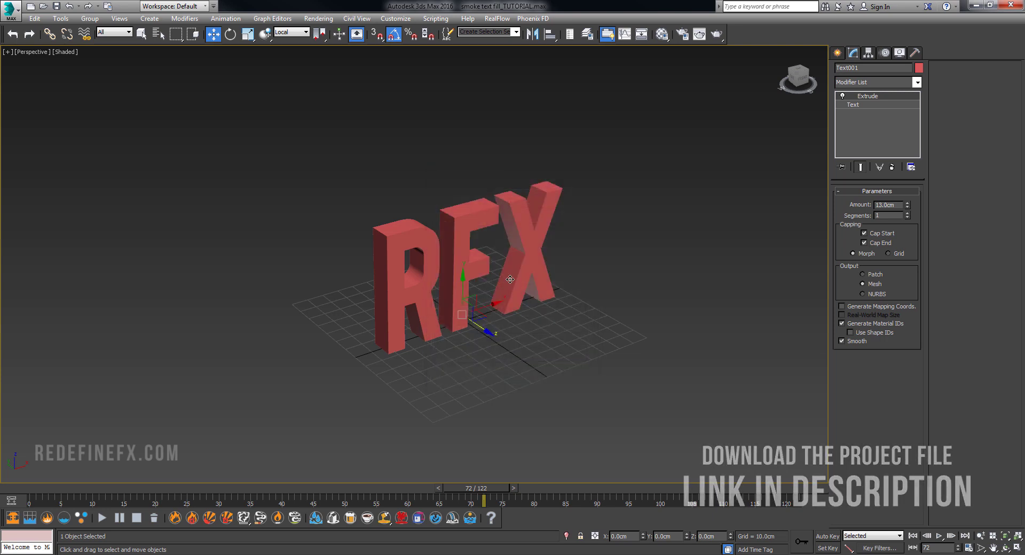
Create a Phoenix FD FireSmokeSim container around the whole RFX text, with a base of about 139 × 45 cm.
click(839, 54)
click(875, 84)
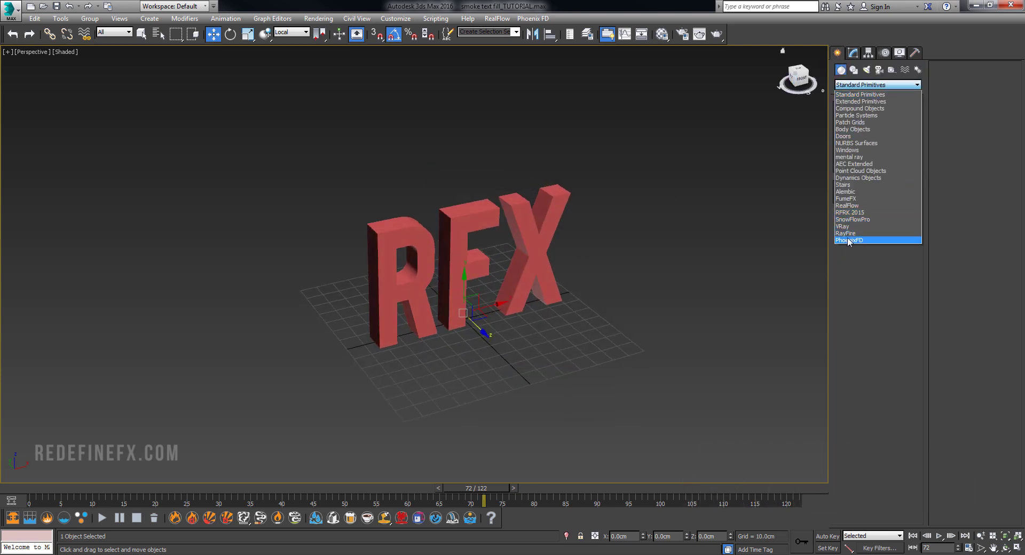
click(849, 240)
click(902, 122)
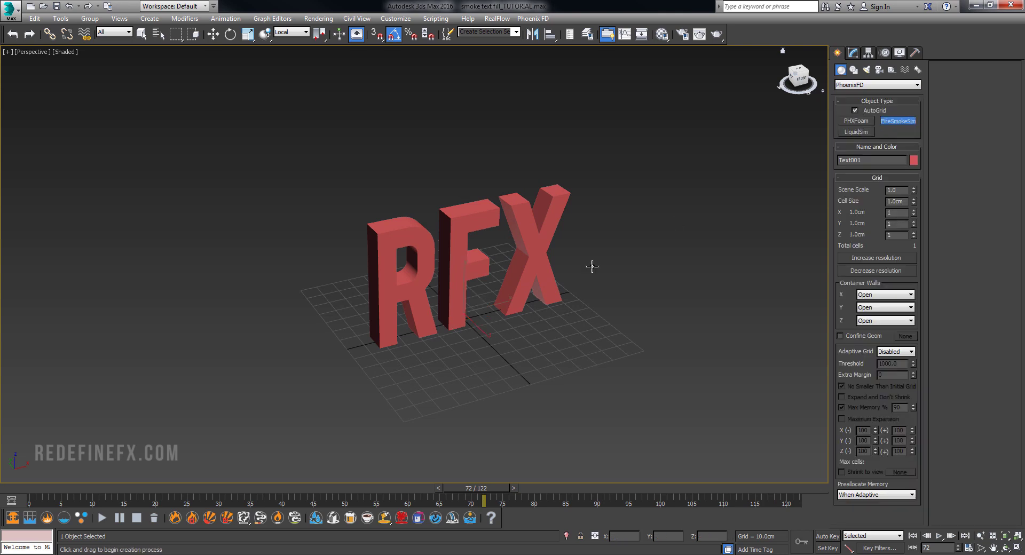
alt+middle_drag(592, 266, 480, 327)
drag(353, 360, 565, 261)
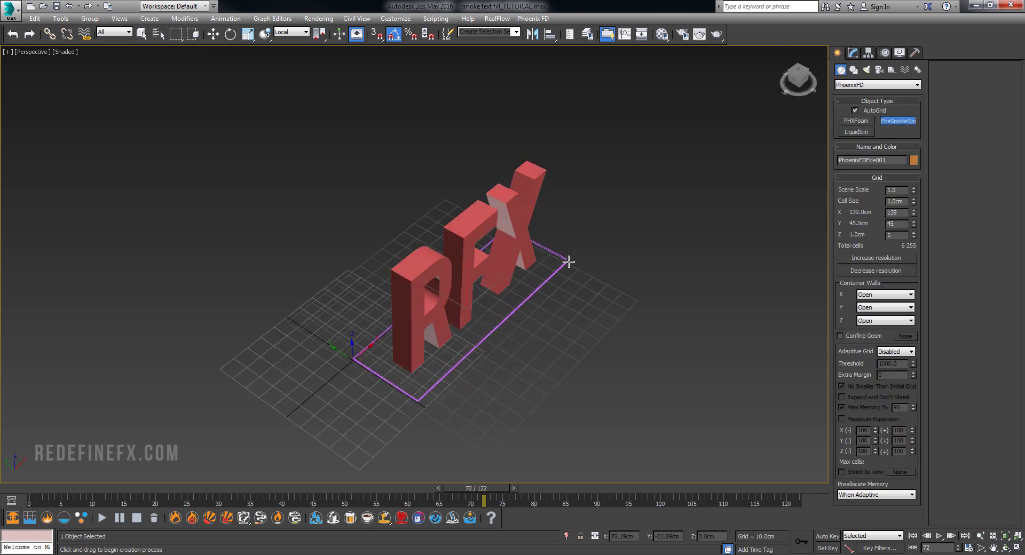
click(555, 123)
right_click(565, 156)
alt+middle_drag(534, 257, 389, 254)
Switch to the smoke_text.mov preview and examine where the smoke starts in each letter, then return to the 3ds Max scene.
key(alt+Tab)
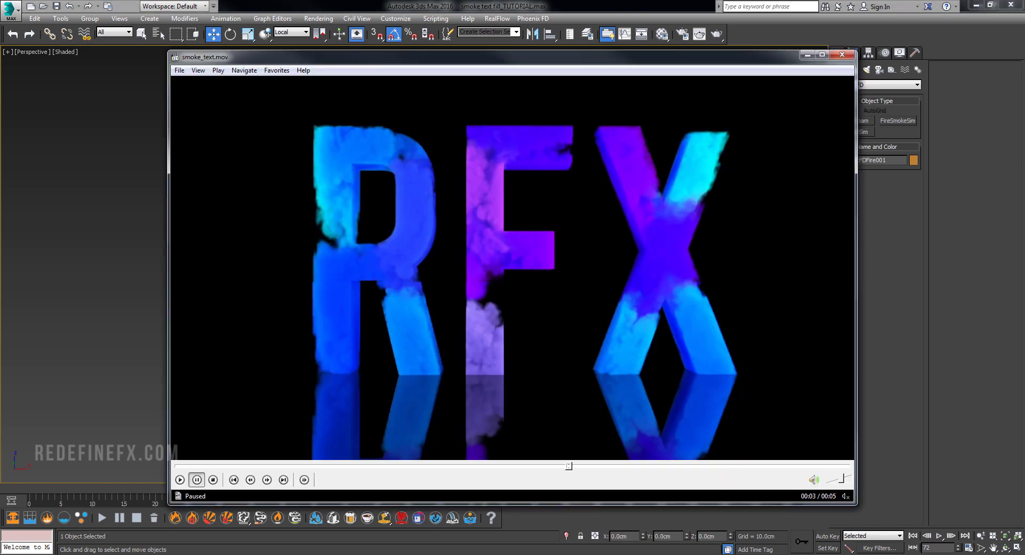
click(207, 465)
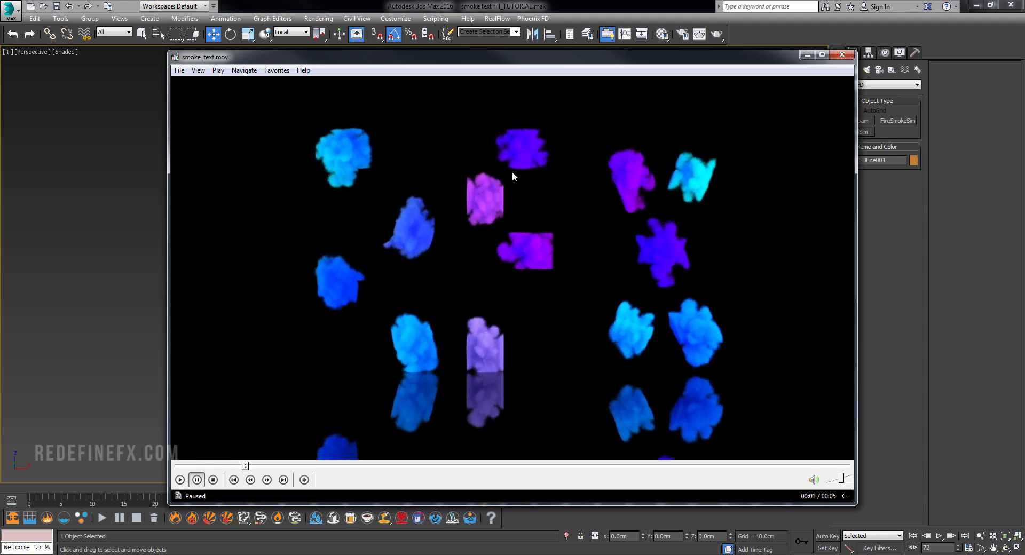
click(806, 56)
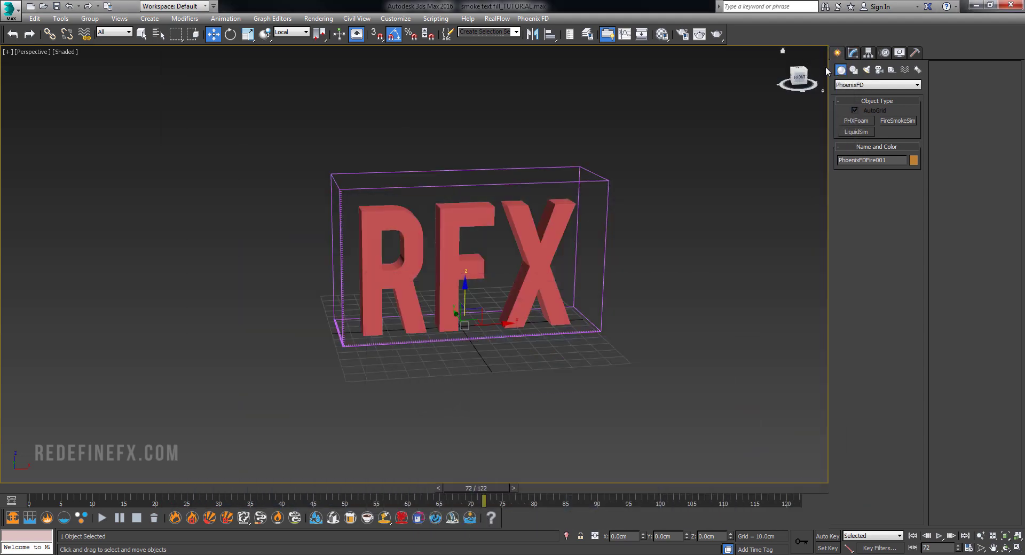
Create a sphere with a radius of about 3.7 cm on the front face of the R, near its upper-left corner.
click(851, 86)
click(859, 93)
click(856, 133)
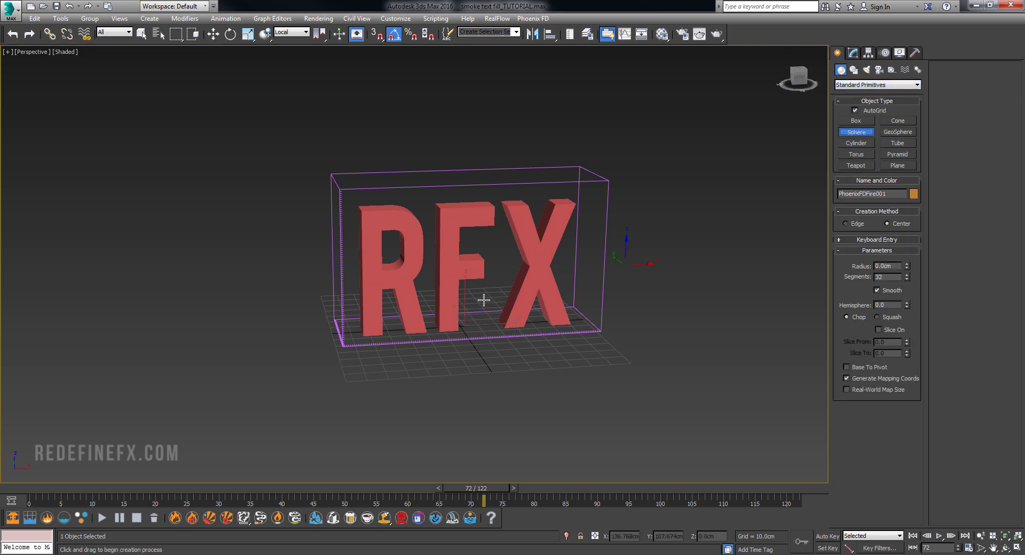
scroll(422, 229, up, 5)
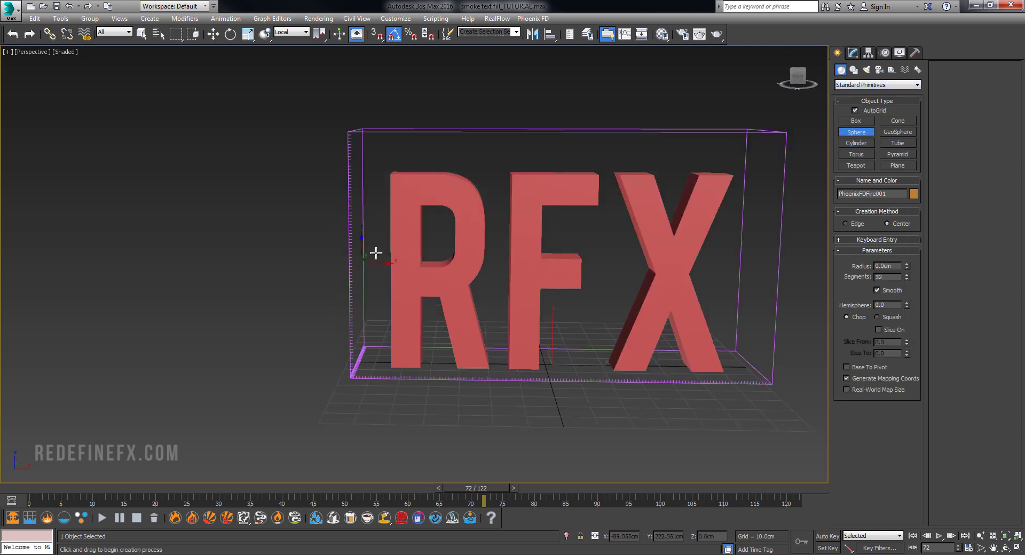
alt+middle_drag(376, 253, 413, 254)
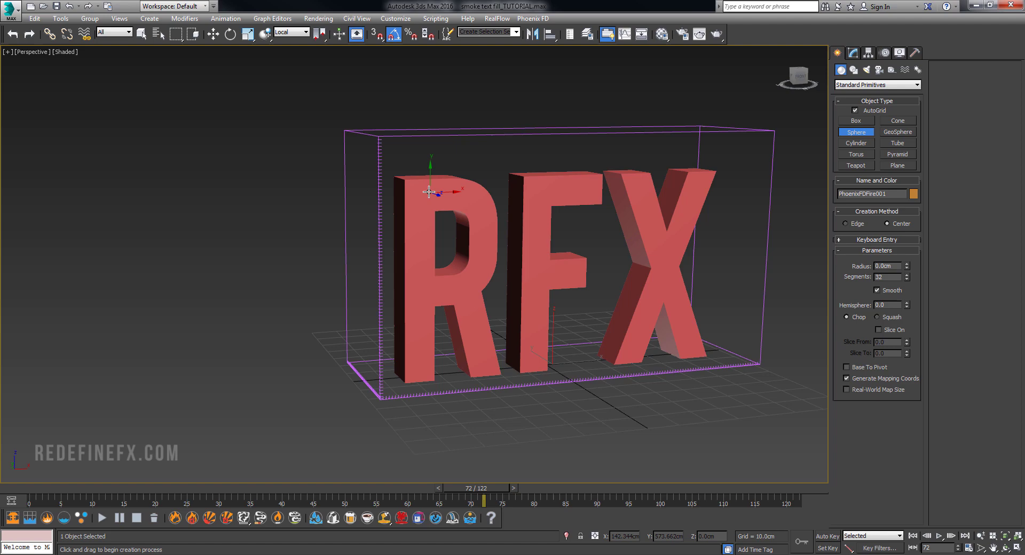
drag(422, 198, 432, 201)
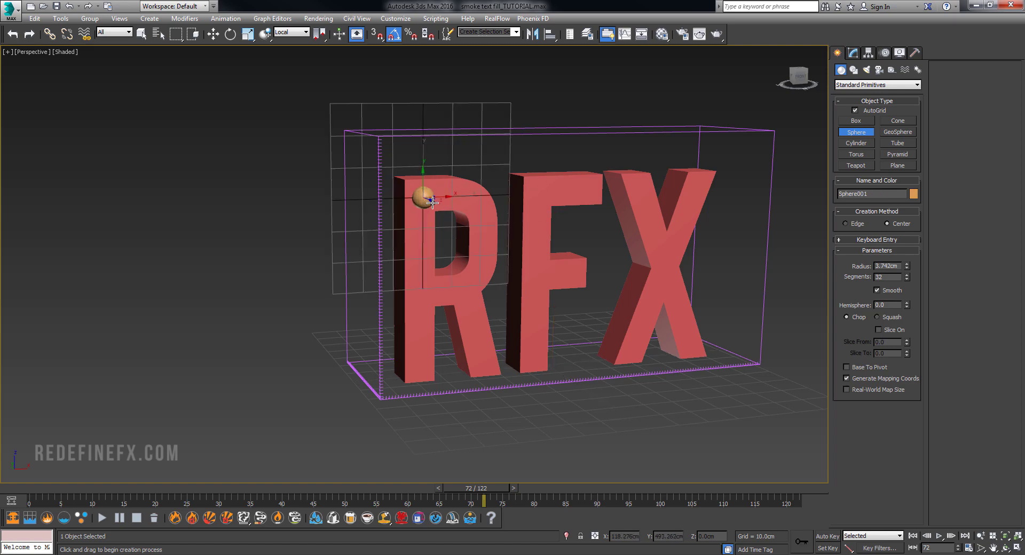
key(w)
Make the sphere non-renderable and turn off Solid Object in its Phoenix FD properties.
right_click(423, 196)
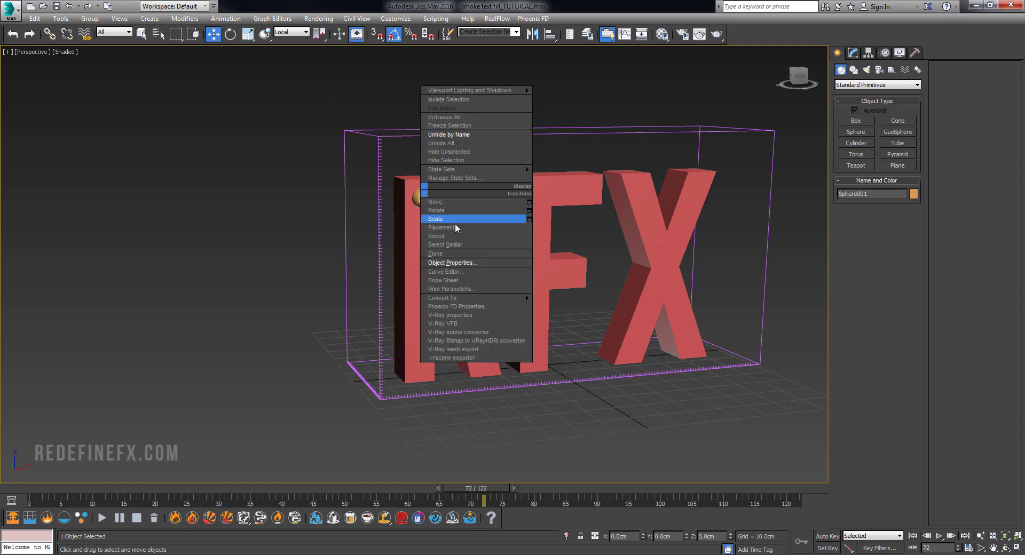
click(457, 263)
click(519, 262)
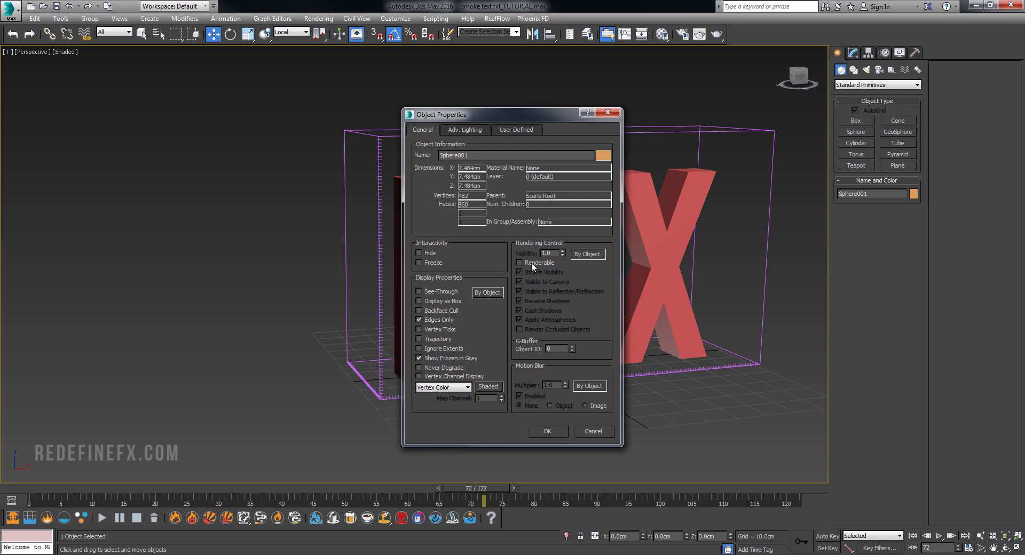
click(544, 430)
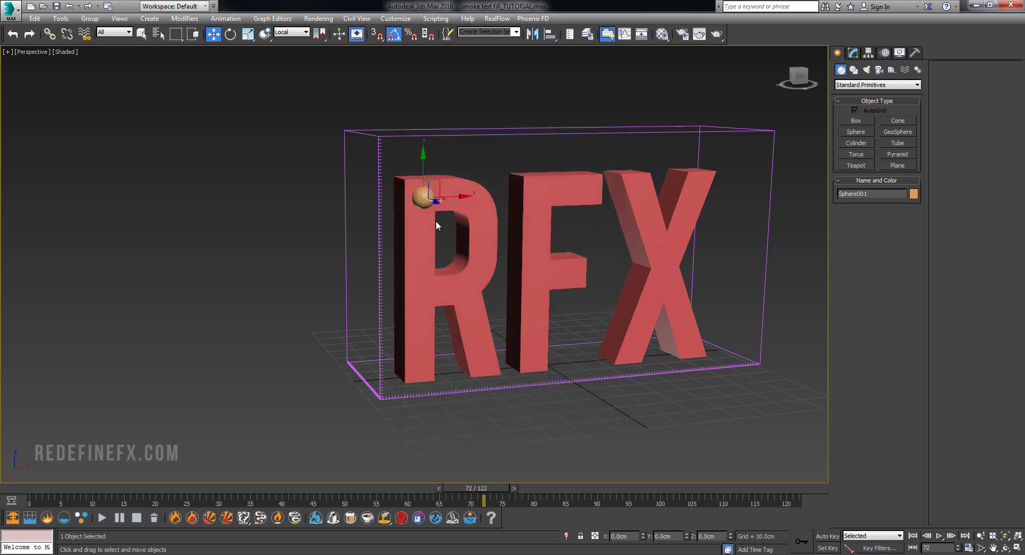
right_click(426, 192)
click(450, 303)
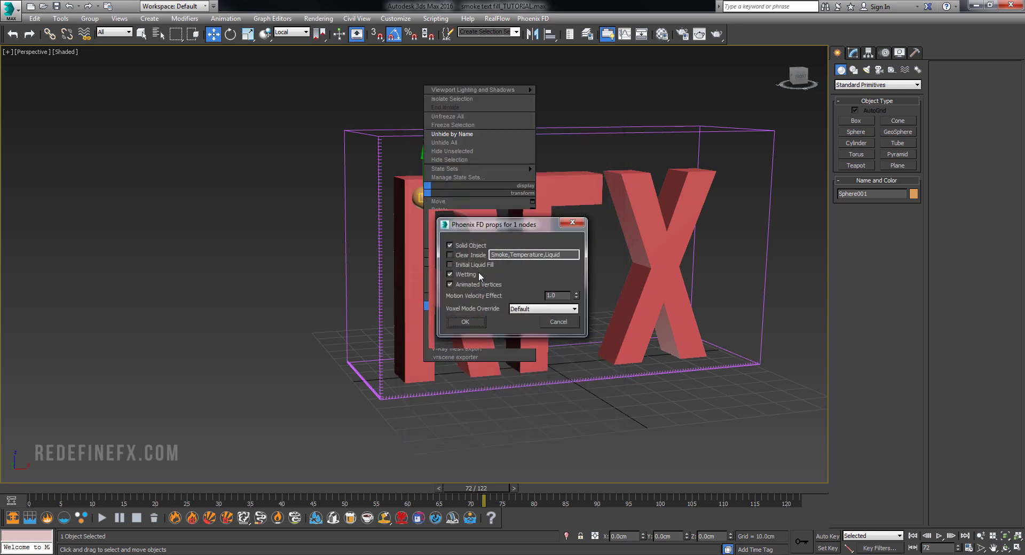
click(465, 322)
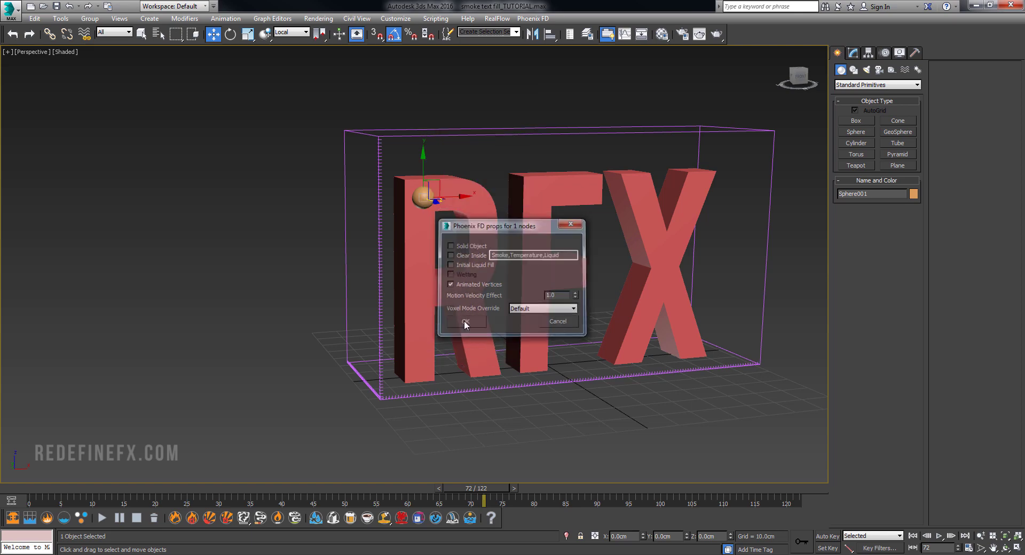
Place a Phoenix FD PHXSource helper on the ground in front of the R, outside the simulation container.
click(891, 70)
click(878, 85)
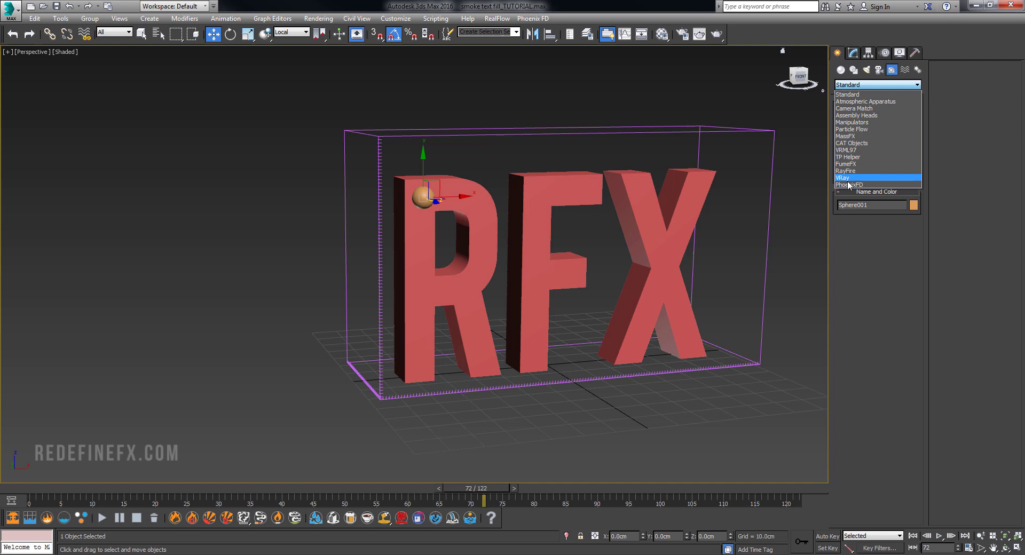
click(865, 184)
click(855, 121)
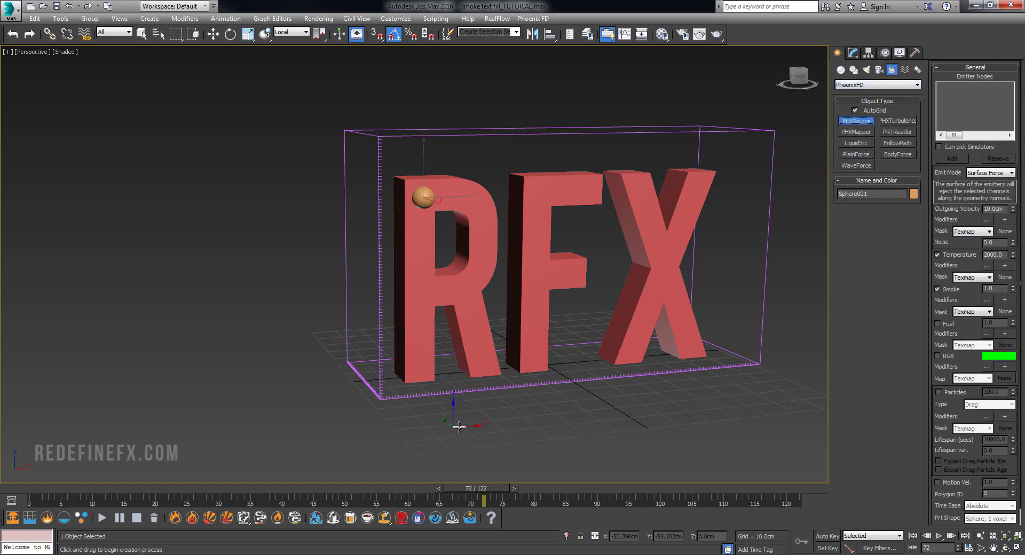
drag(422, 446, 443, 447)
right_click(490, 456)
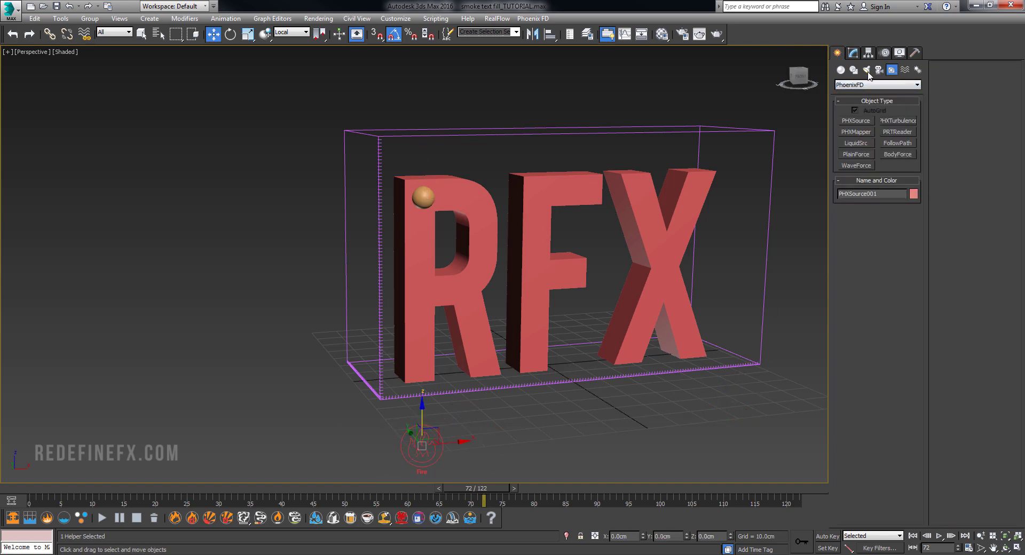
Add the sphere on the R as an emitter node of the PHXSource and set its Outgoing Velocity to 600 cm.
click(853, 52)
click(854, 282)
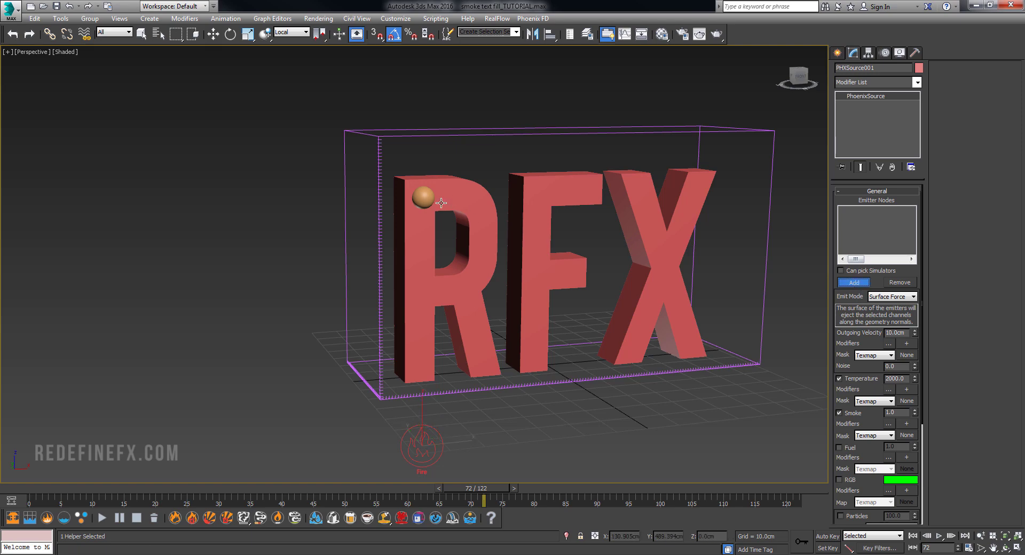
click(423, 198)
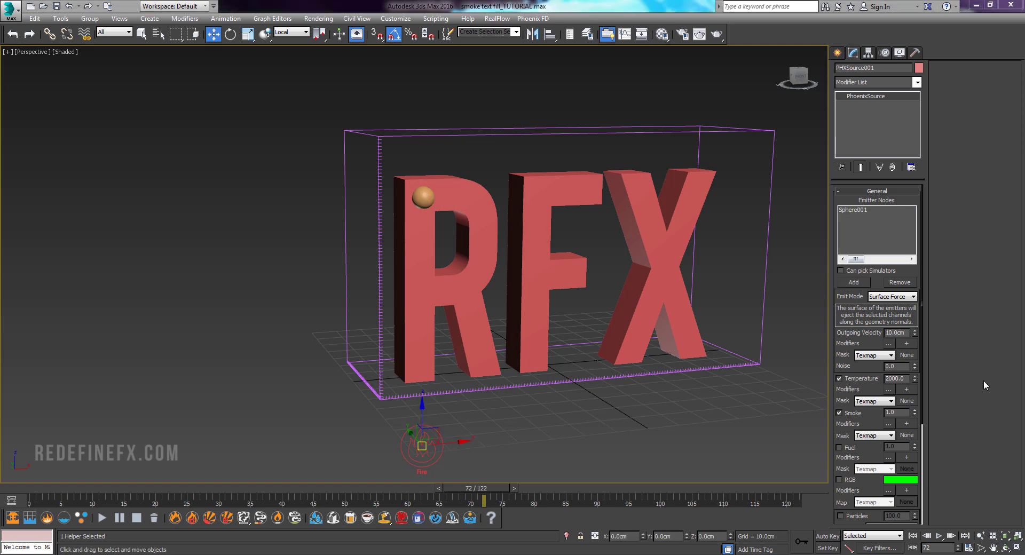
drag(905, 336, 873, 336)
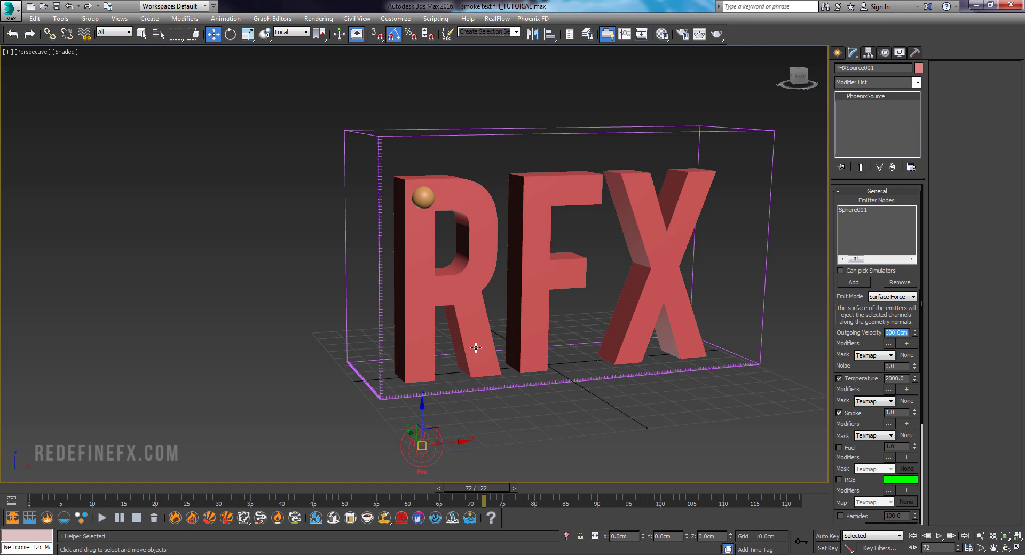
Use Auto Key to keyframe the source's Outgoing Velocity at frames 0 and 60, with 600 cm at frame 60.
click(819, 536)
drag(481, 491, 409, 498)
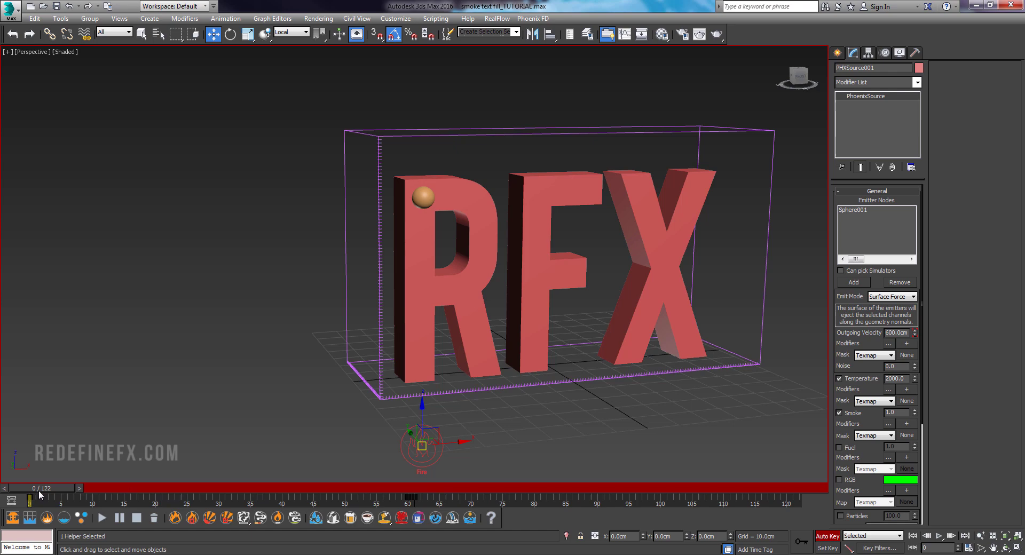
drag(39, 490, 422, 487)
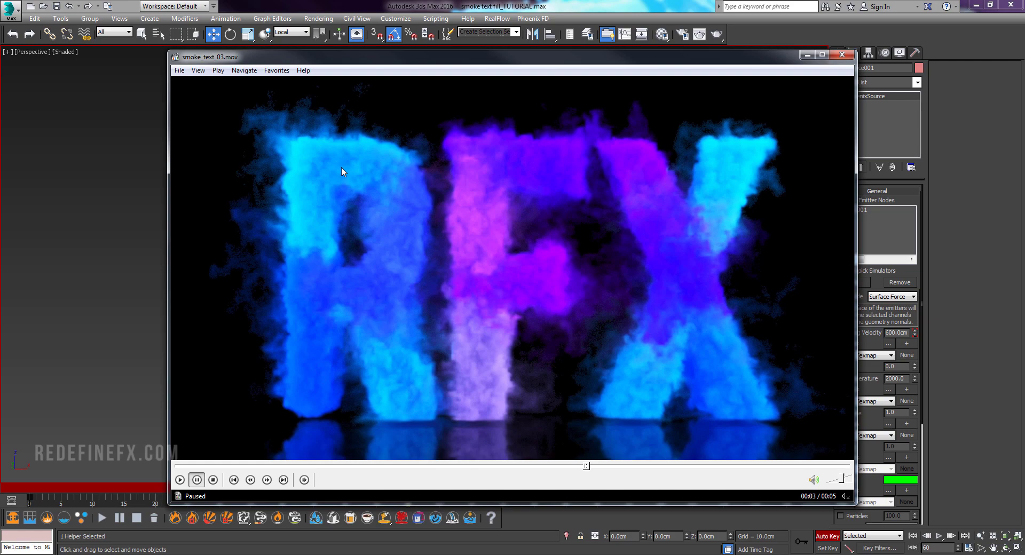
click(343, 171)
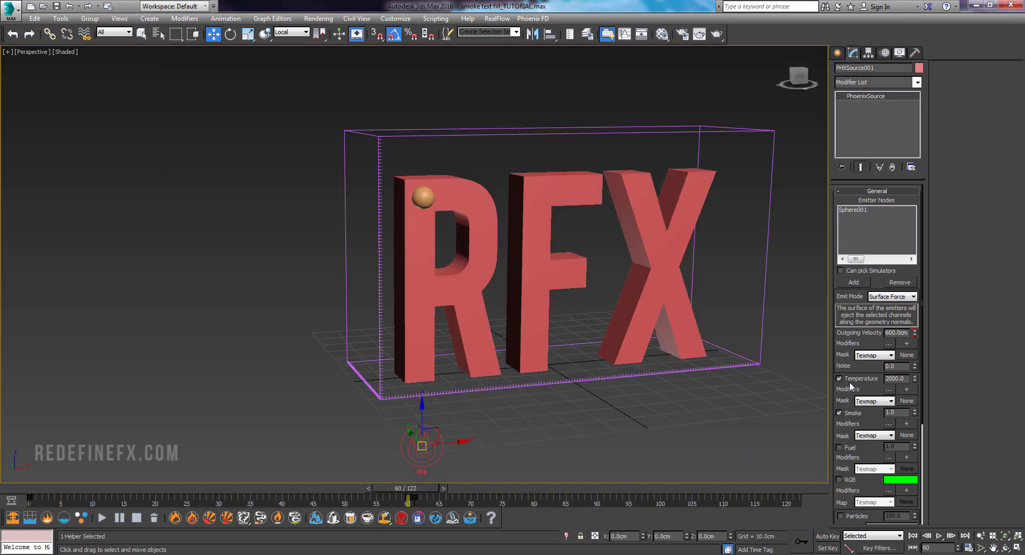
Disable the source's Temperature channel and enable its RGB channel with a bright blue colour.
click(854, 380)
drag(867, 423, 865, 350)
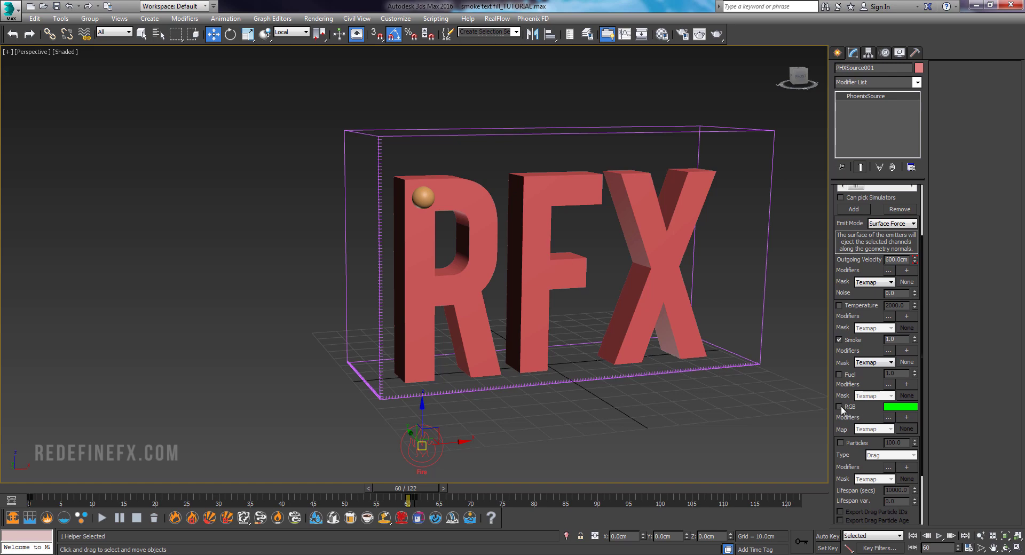
click(892, 409)
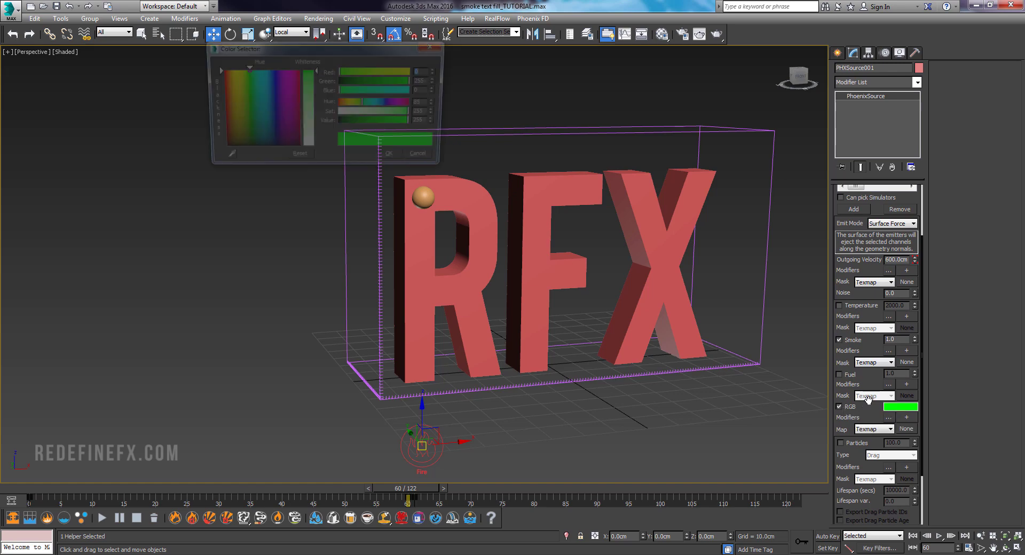
mouse_move(265, 83)
mouse_down()
mouse_move(288, 70)
mouse_move(271, 70)
mouse_up()
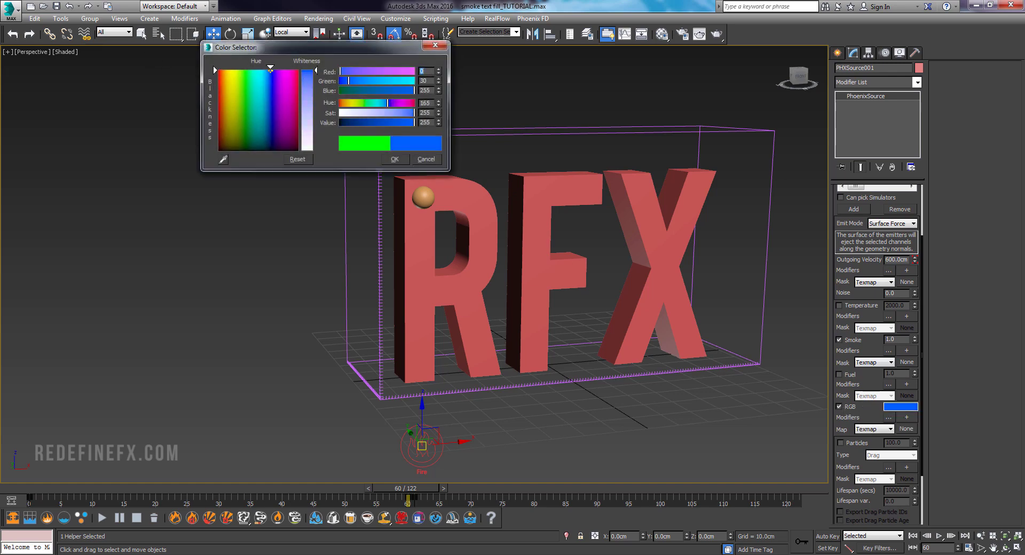
drag(349, 83, 355, 82)
click(395, 159)
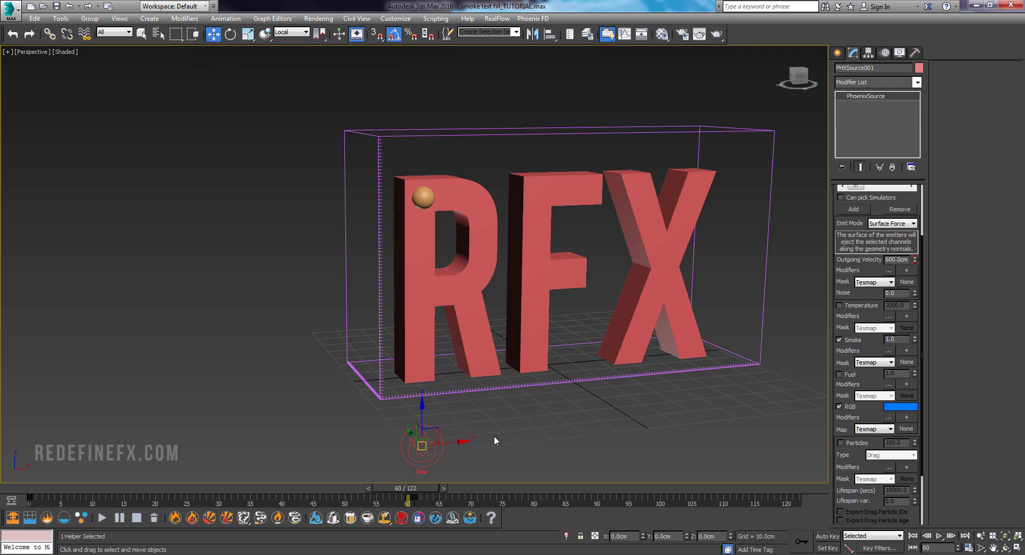
Copy the sphere from the R across to the upper-left corner of the F.
click(419, 195)
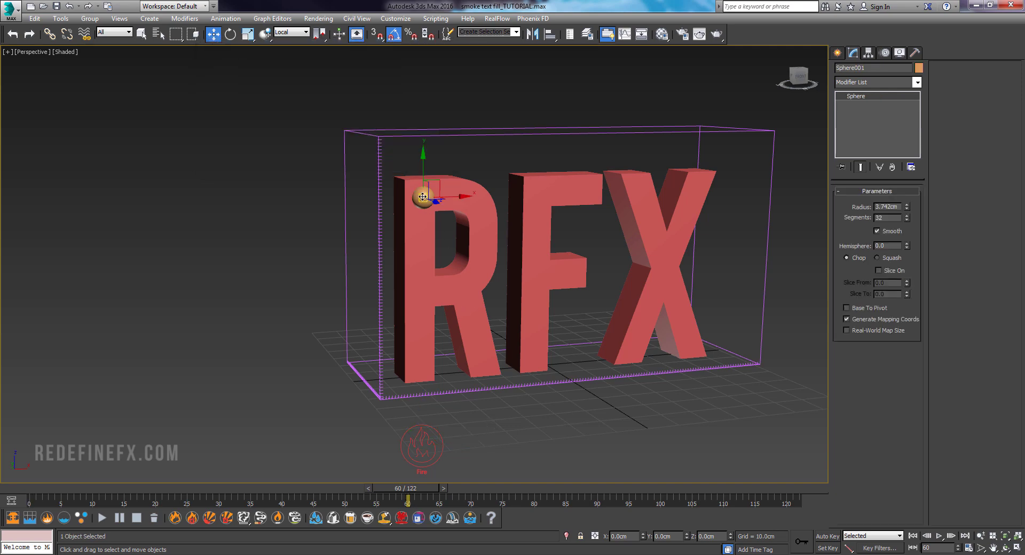
shift+drag(443, 196, 562, 194)
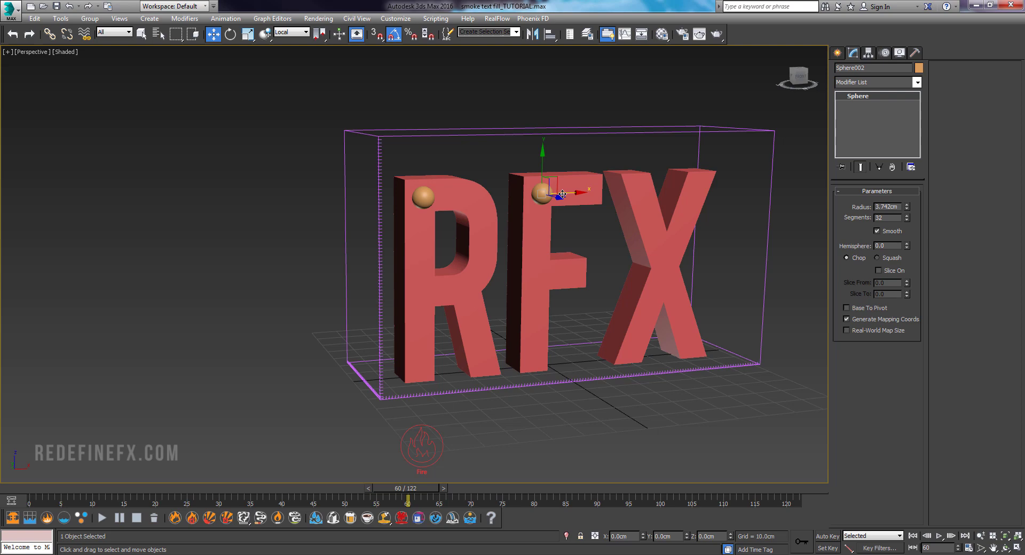
click(511, 329)
Copy the PHXSource along its X axis to the ground in front of the F.
click(427, 447)
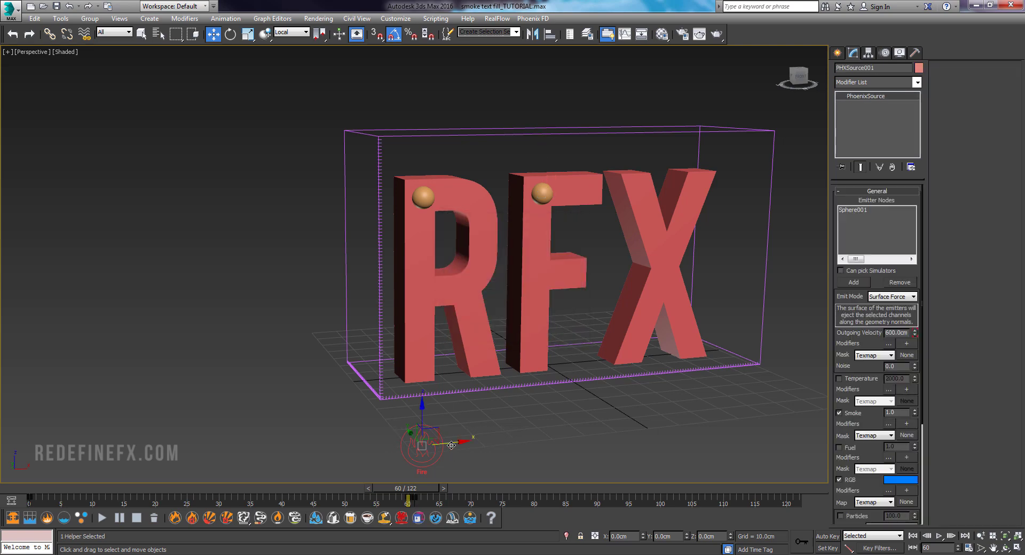
shift+drag(452, 445, 542, 440)
click(548, 329)
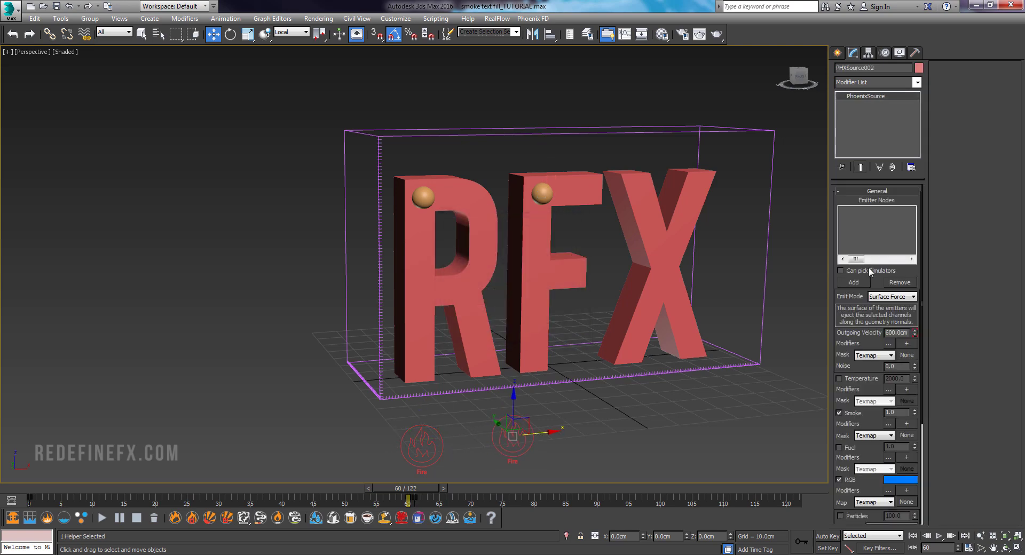
Add the F's sphere to the copied source's emitter nodes and set its RGB colour to 0, 95, 255.
click(852, 283)
click(543, 191)
click(899, 480)
drag(270, 69, 264, 69)
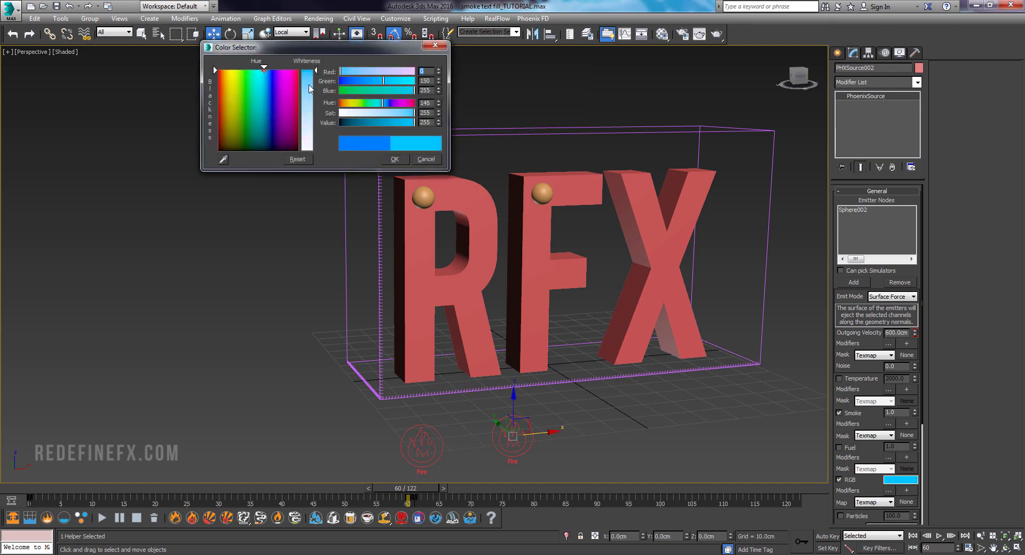
click(393, 159)
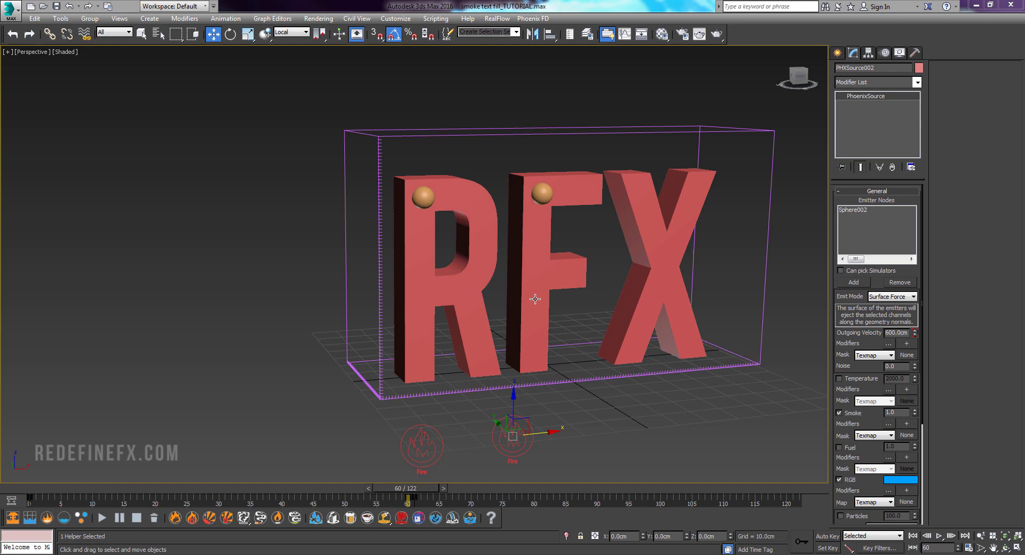
Make the text see-through and move both spheres about 6.6 cm back along Z into the letters.
click(530, 256)
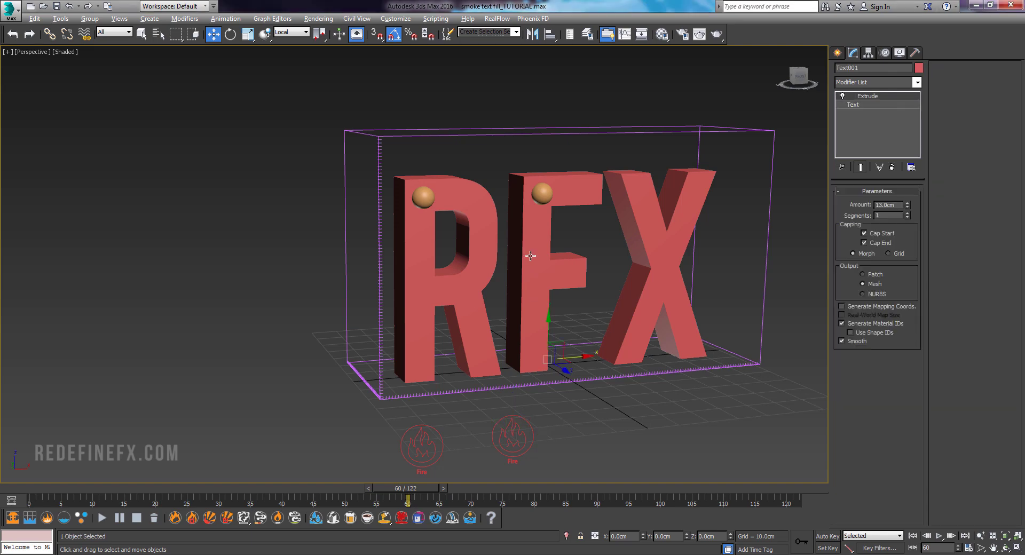
key(alt+x)
click(541, 194)
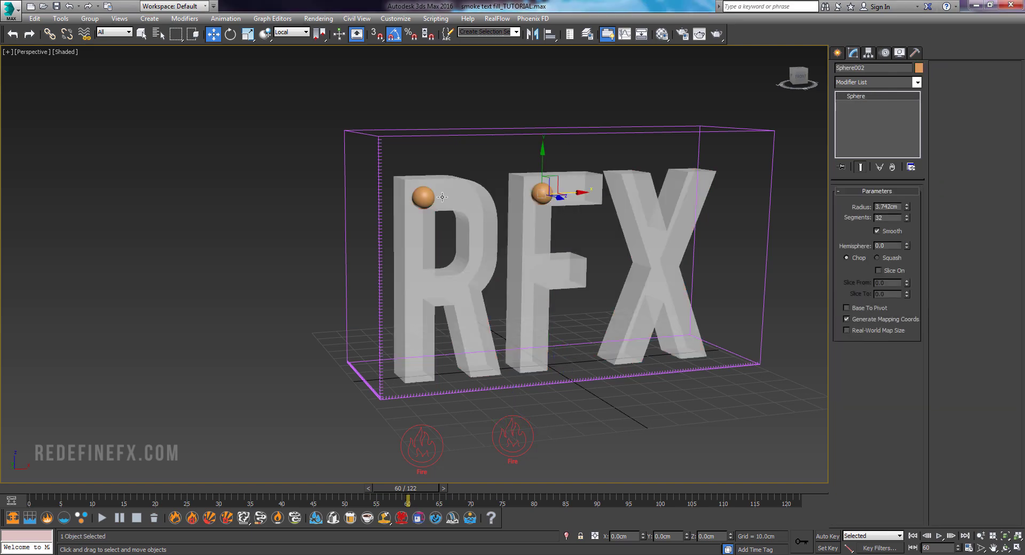
ctrl+click(423, 195)
alt+middle_drag(423, 196, 487, 211)
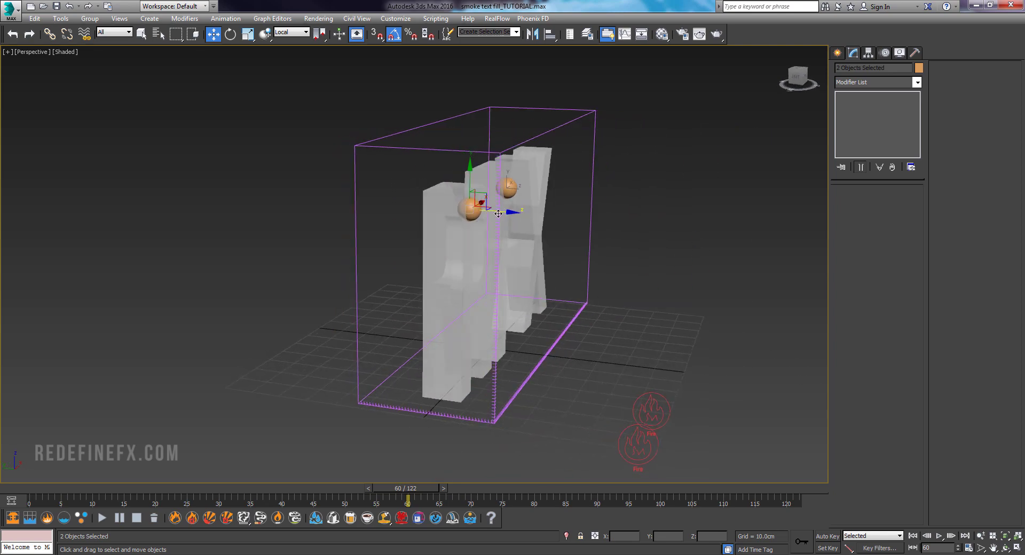
drag(487, 211, 475, 212)
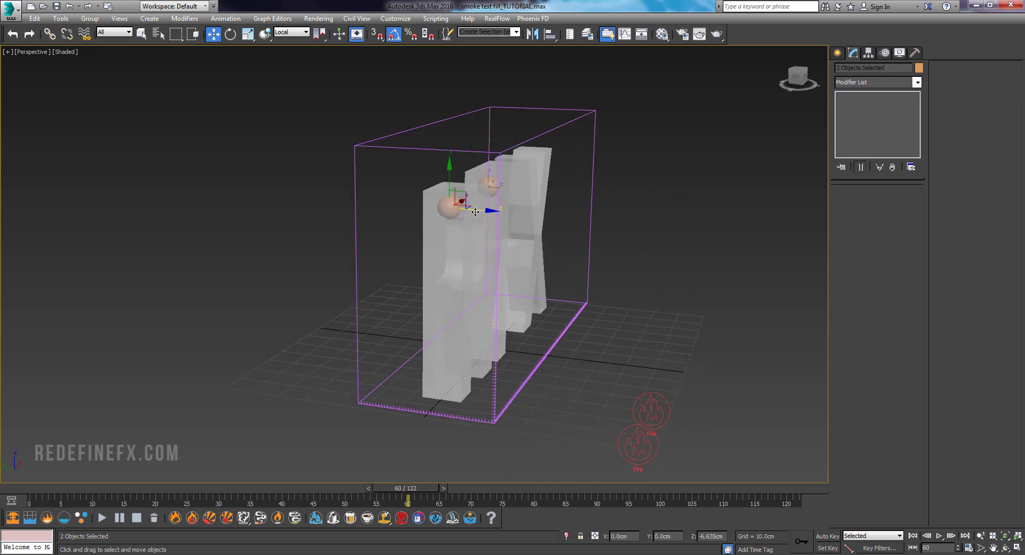
Reduce the Phoenix FD simulator's grid cell size to 0.7 cm.
drag(573, 320, 573, 320)
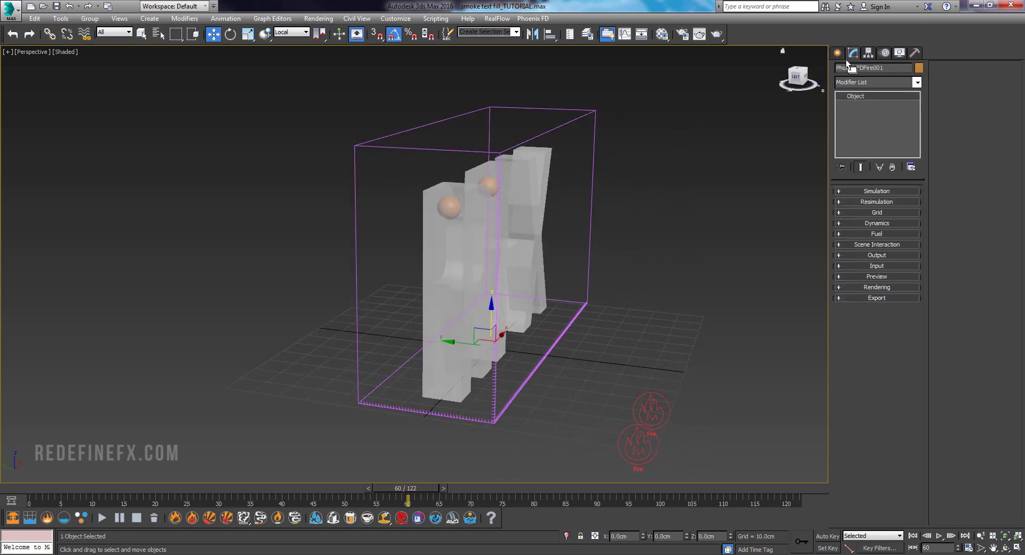
click(860, 212)
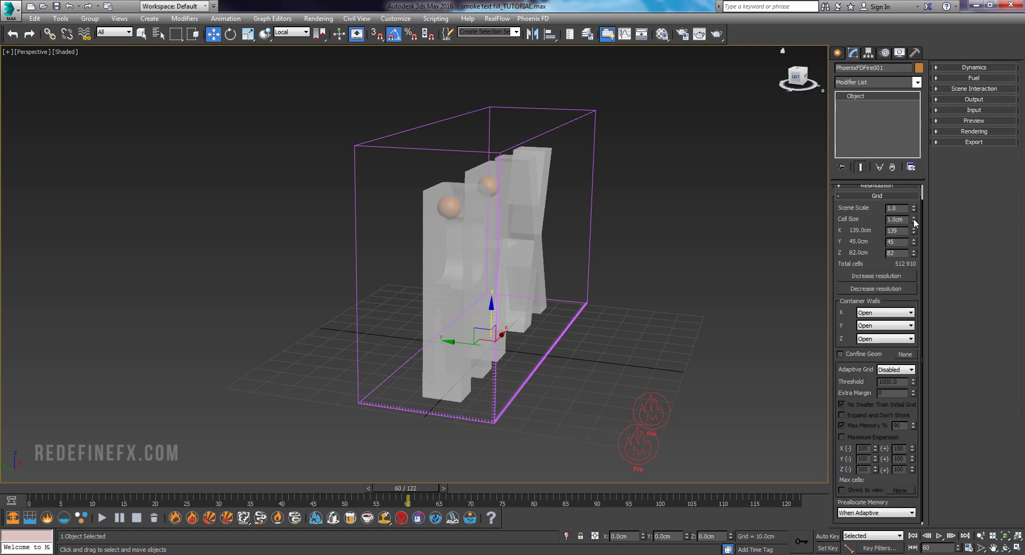
mouse_move(912, 226)
mouse_down()
mouse_move(912, 234)
mouse_move(903, 221)
mouse_up()
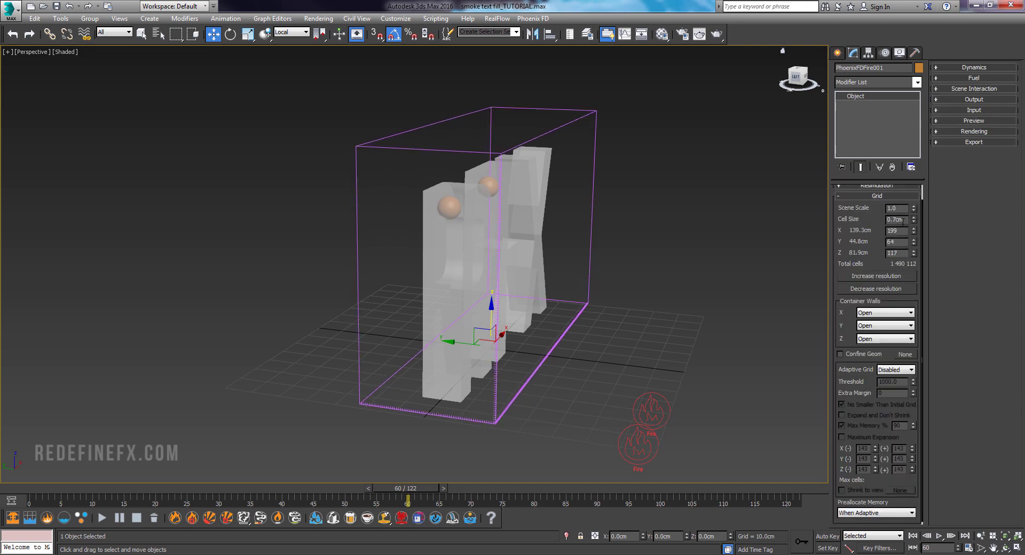
Set the simulator's Conservation Quality to 30 in its dynamics settings.
click(883, 198)
click(879, 224)
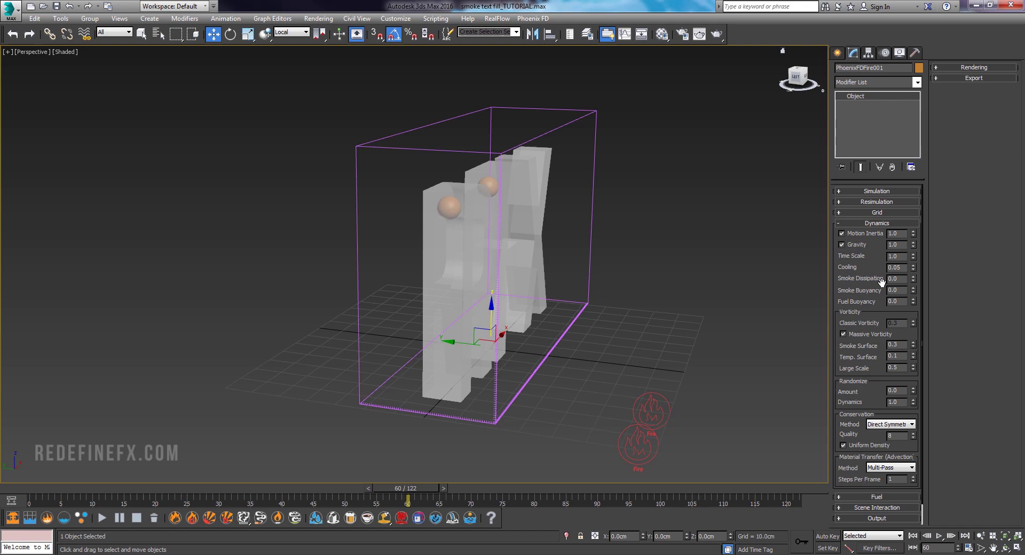
drag(878, 288, 865, 245)
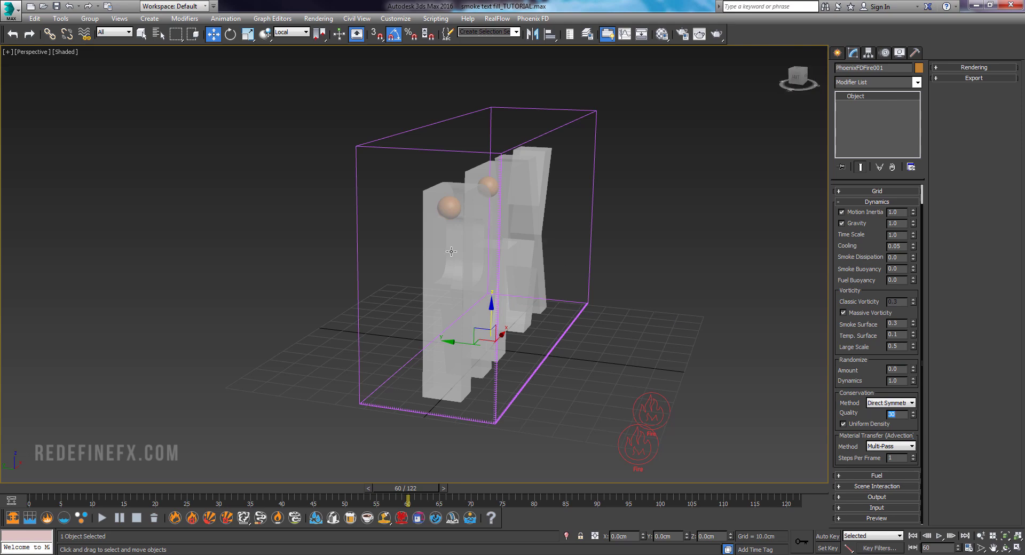
click(869, 202)
Enable Confine Geom in the simulator's grid settings and pick the RFX text as the confining geometry.
click(878, 211)
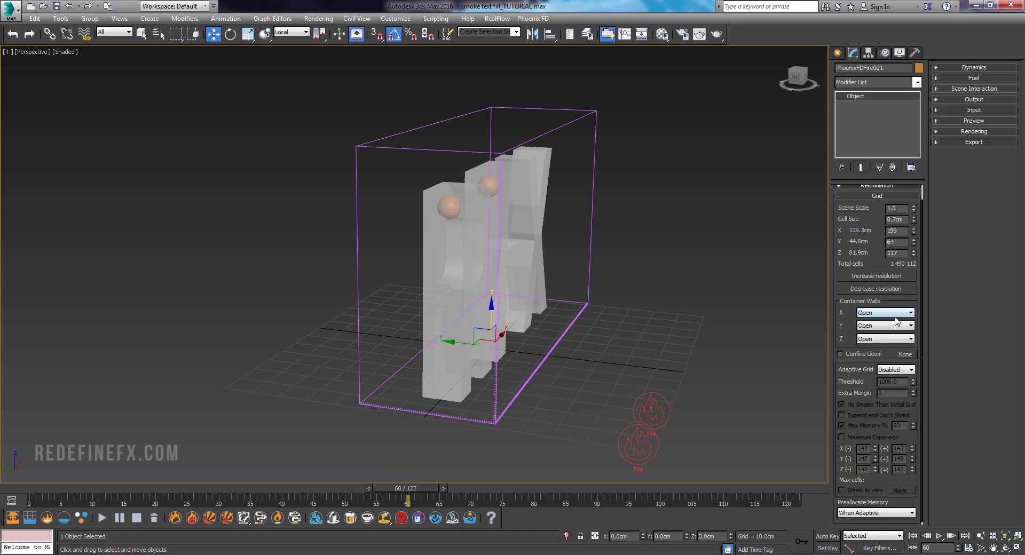
click(840, 354)
click(905, 354)
click(441, 377)
alt+middle_drag(444, 376, 456, 314)
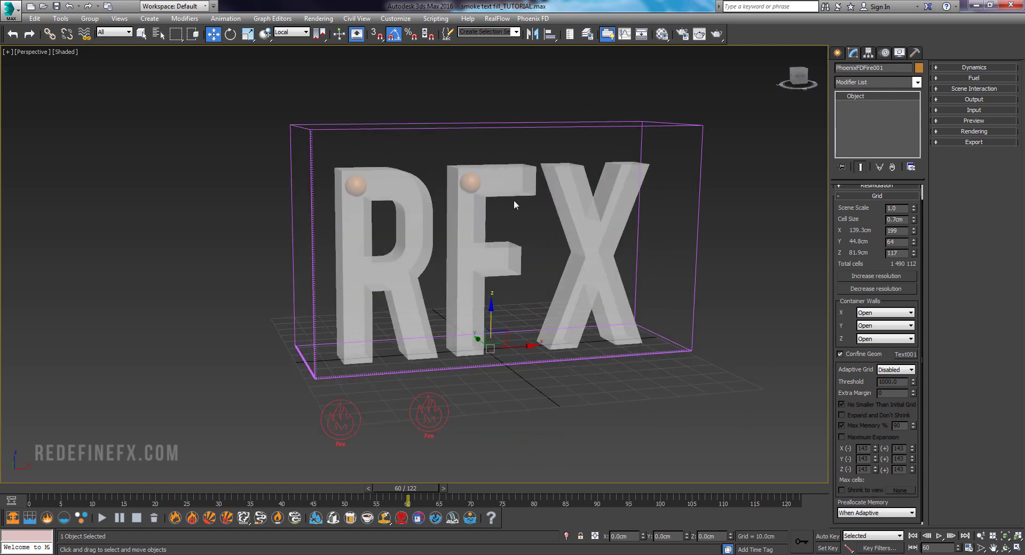
Enable Cutter Geom in the simulator's rendering settings and pick the RFX text as the cutter.
middle_drag(513, 199, 518, 220)
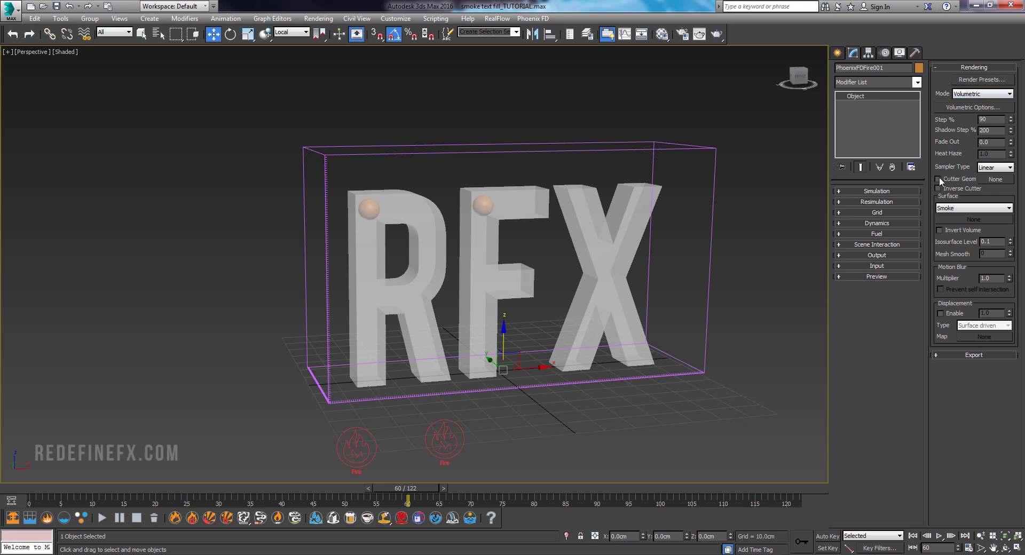
click(990, 179)
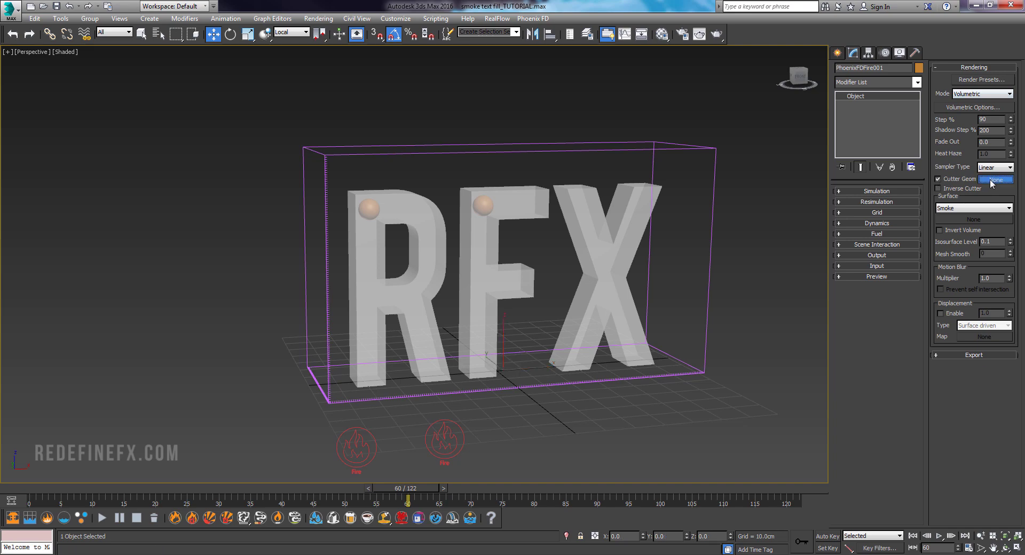
click(632, 219)
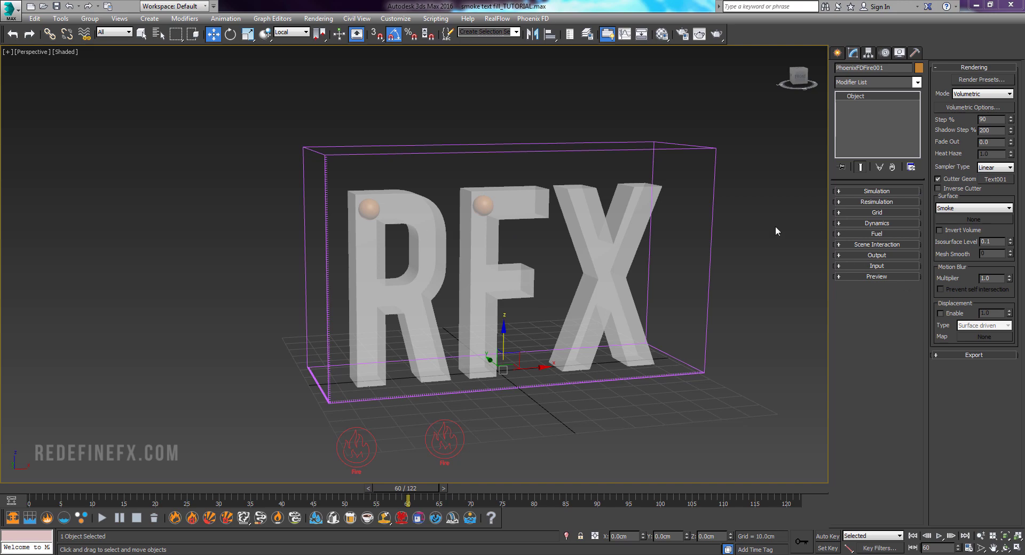
Check the simulator's output grid channels and base its volumetric Smoke Color on RGB.
click(847, 255)
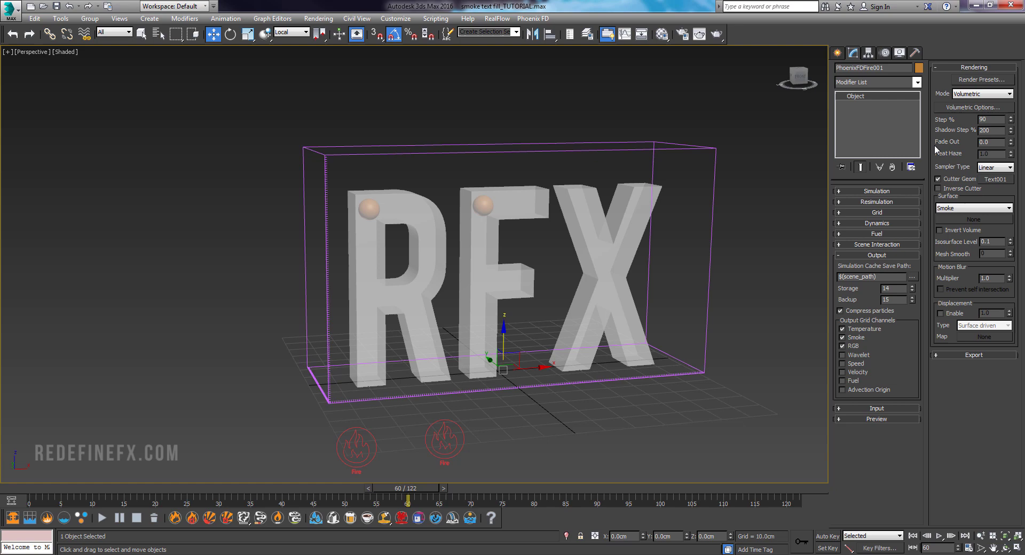
click(965, 105)
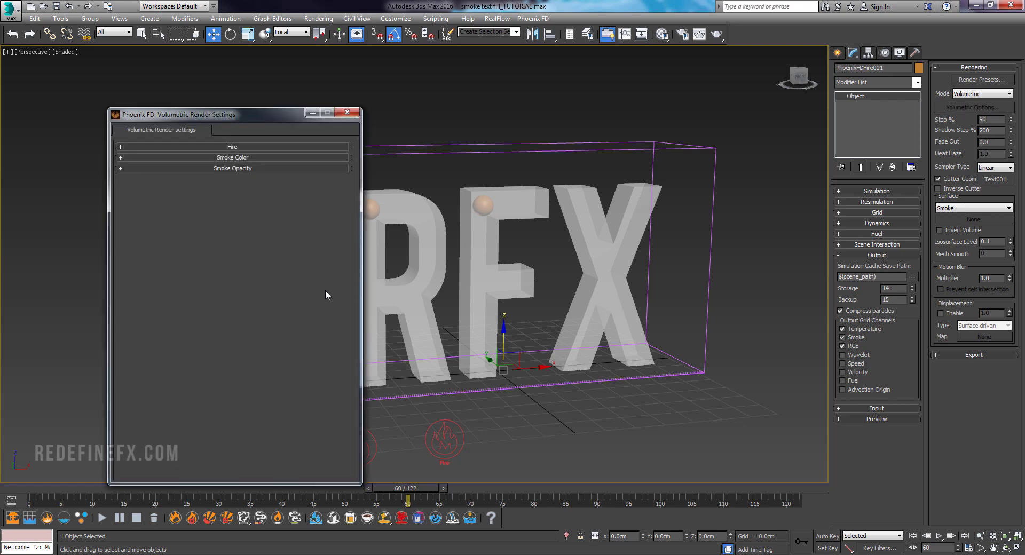
click(236, 159)
click(224, 169)
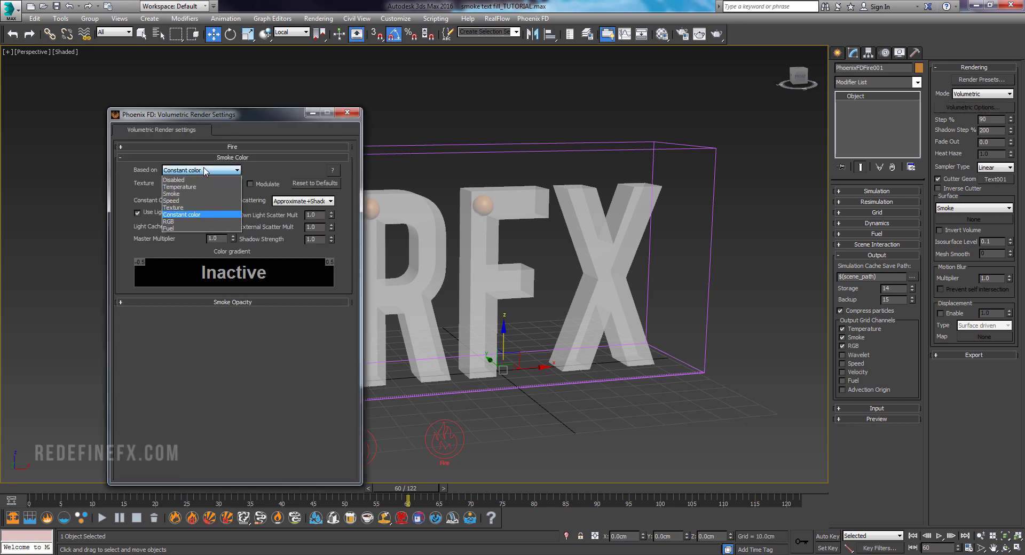
click(179, 221)
click(347, 112)
Turn off the Smoke, Fuel, Temperature and RGB channels in the simulator's Voxel Preview and open its output settings.
click(876, 255)
click(889, 277)
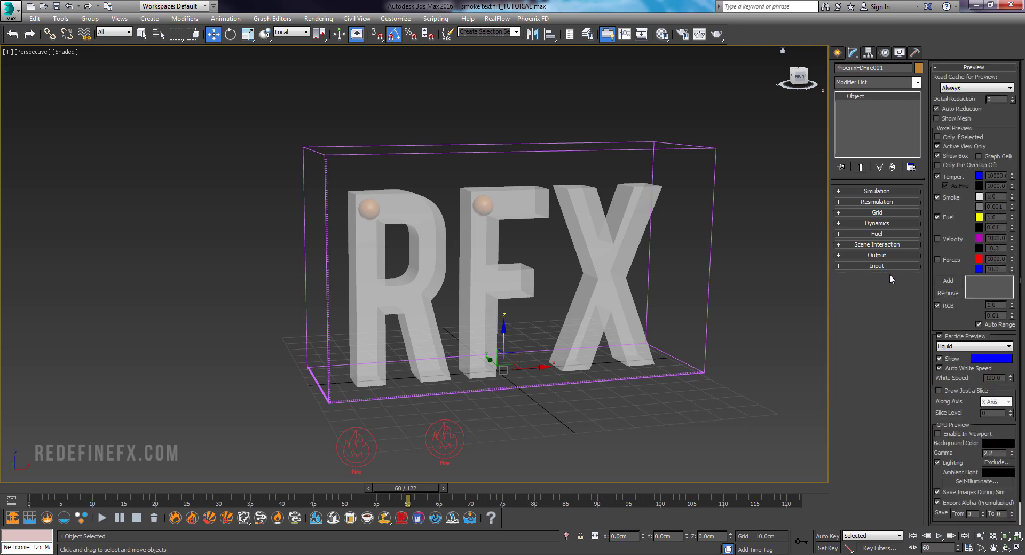
click(937, 197)
click(937, 216)
click(937, 176)
click(948, 305)
click(877, 256)
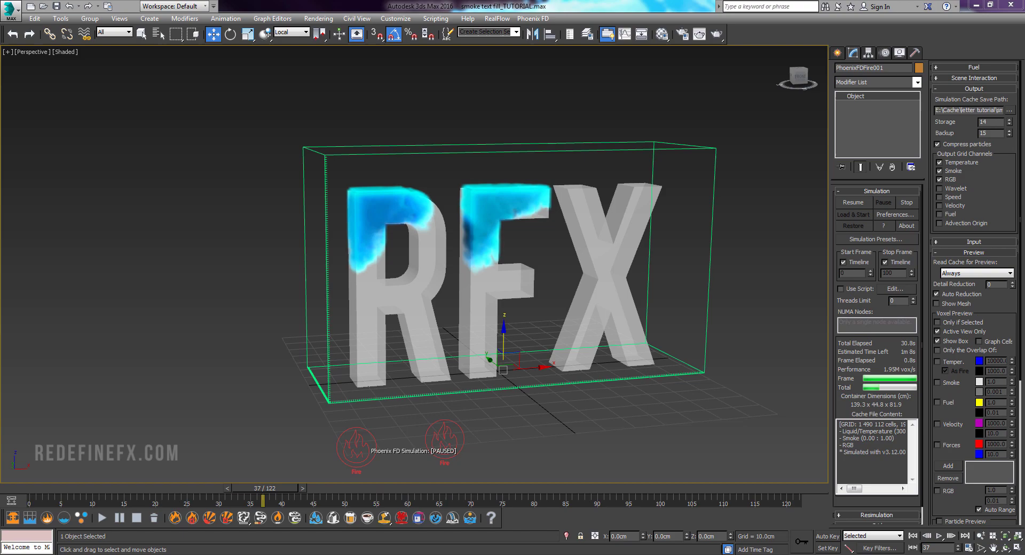
Inspect the partly smoke-filled RFX letters from several angles and review the text's object properties.
alt+middle_drag(520, 284, 393, 201)
scroll(456, 212, up, 3)
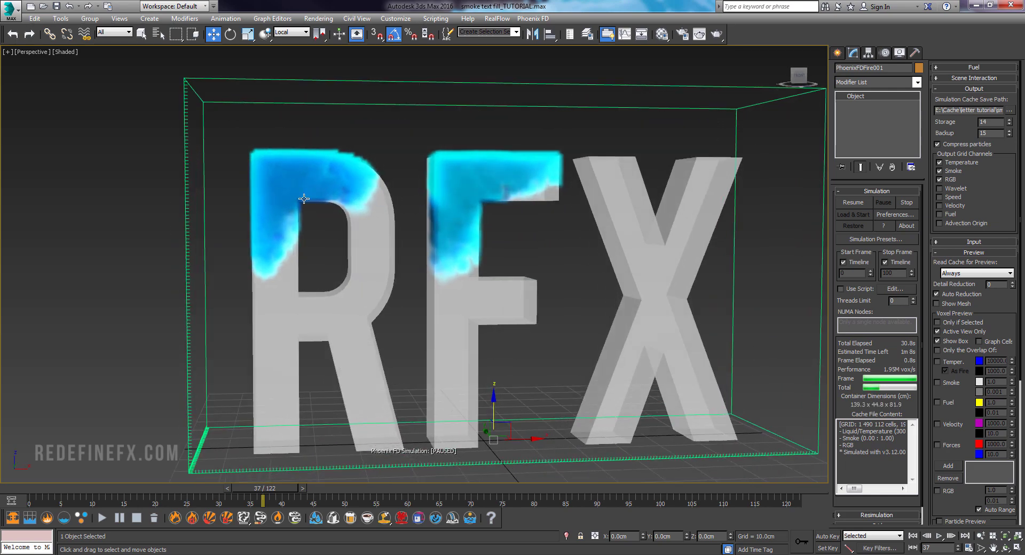
middle_drag(467, 195, 480, 178)
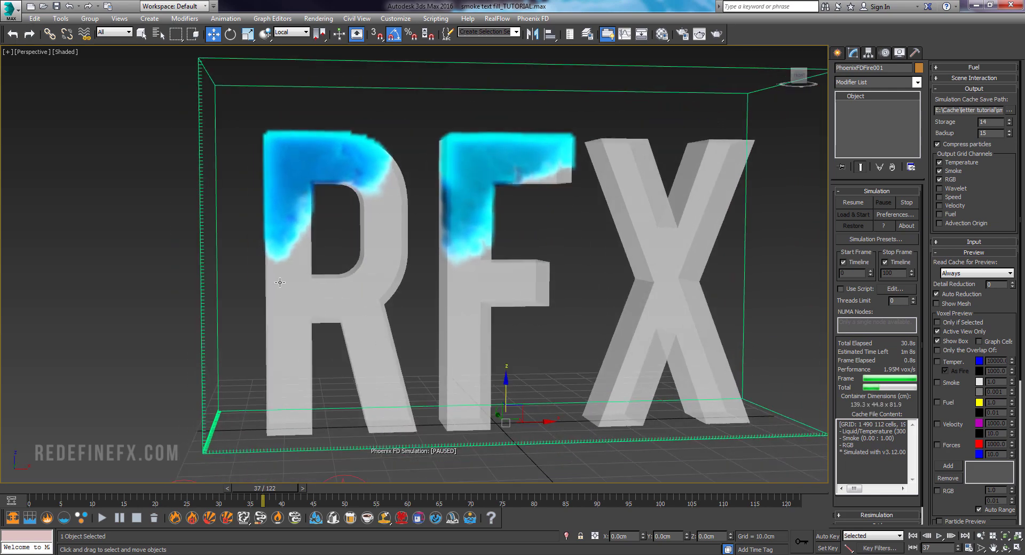
alt+middle_drag(468, 229, 546, 218)
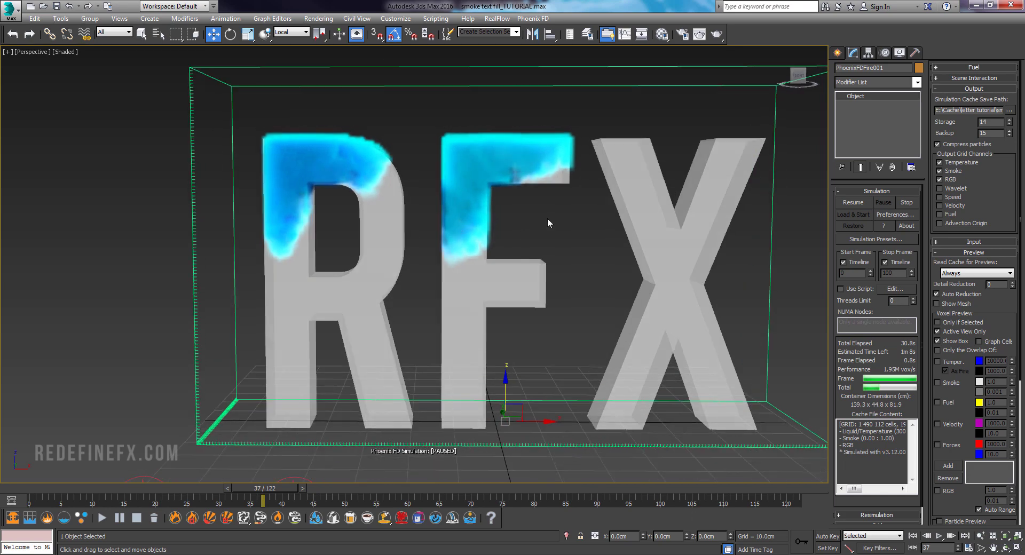
click(621, 158)
right_click(622, 158)
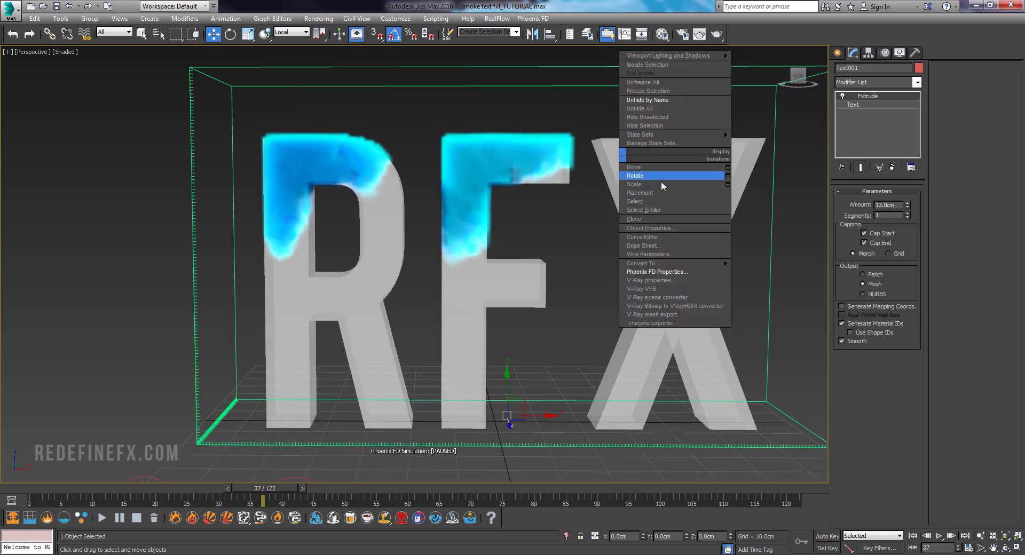
click(651, 230)
click(546, 429)
Switch to the media player and play the smoke_text.mov and smoke_text_03.mov reference renders.
alt+middle_drag(442, 205, 472, 202)
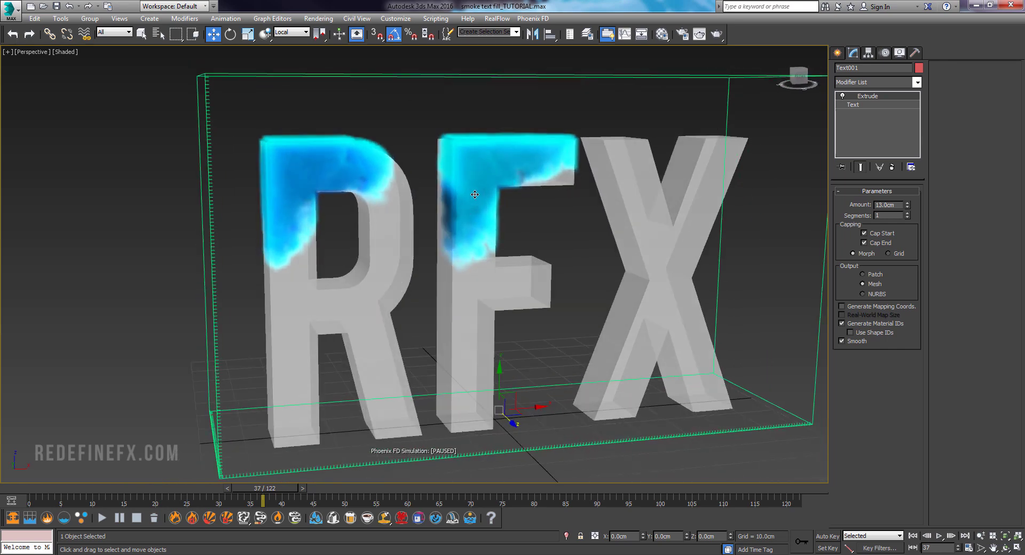
key(alt+Tab)
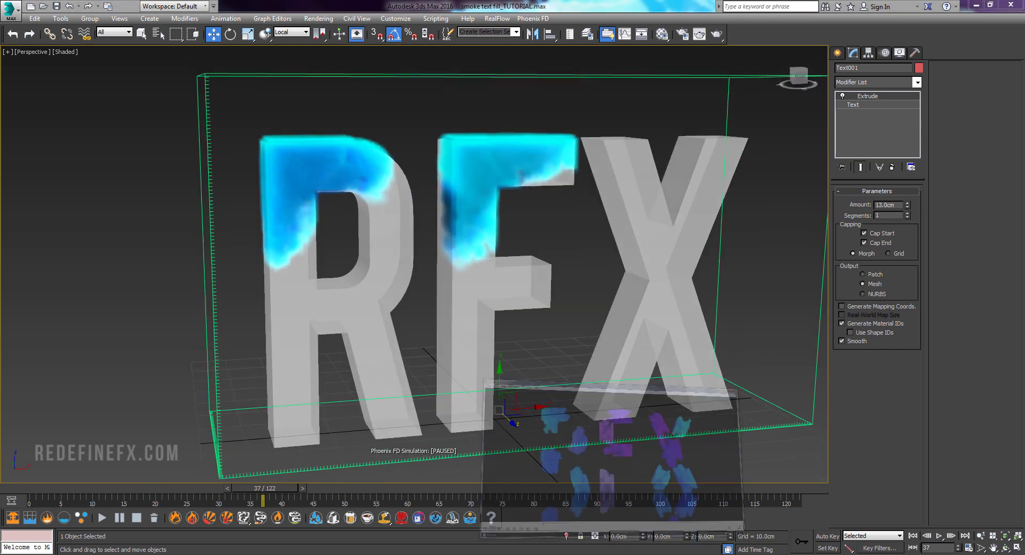
click(199, 466)
click(266, 346)
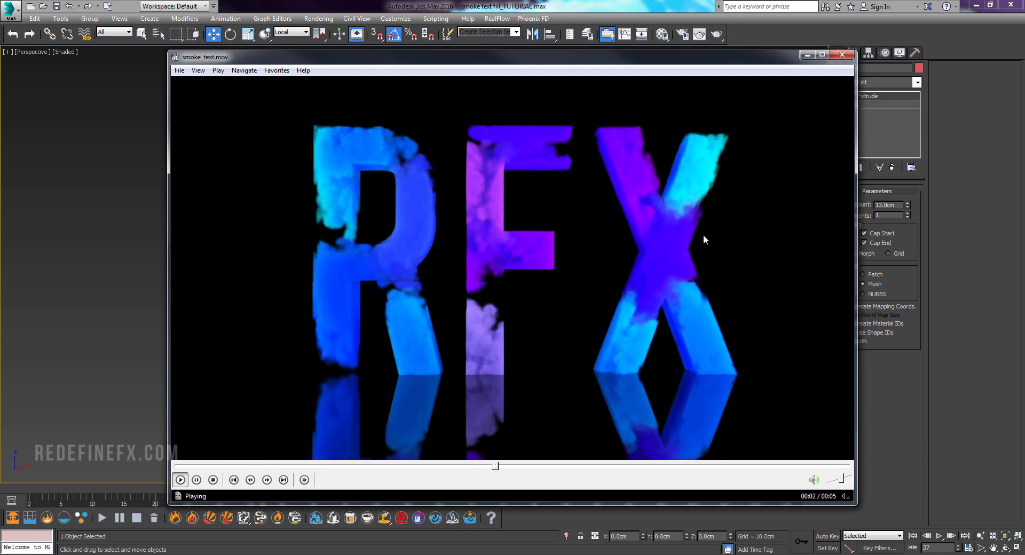
key(space)
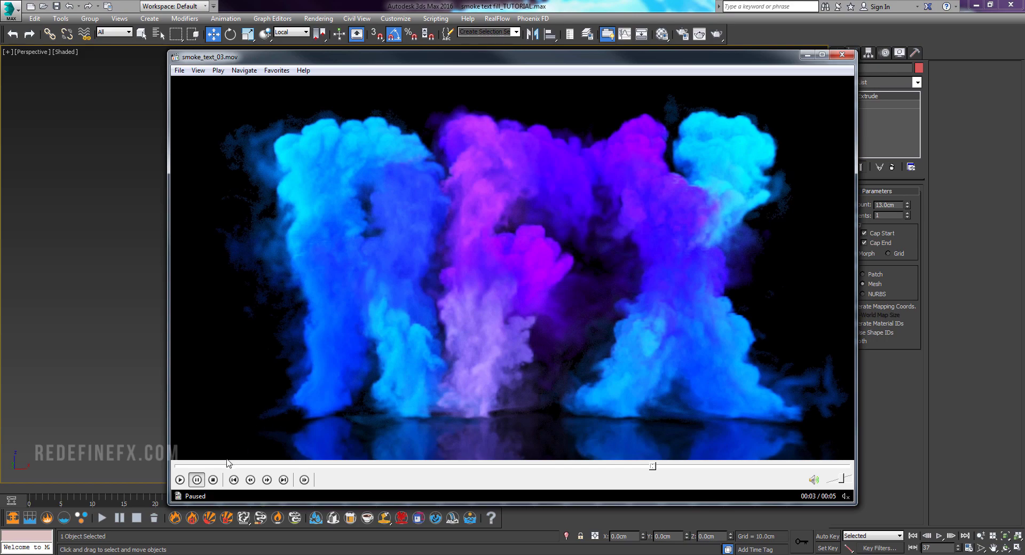
key(space)
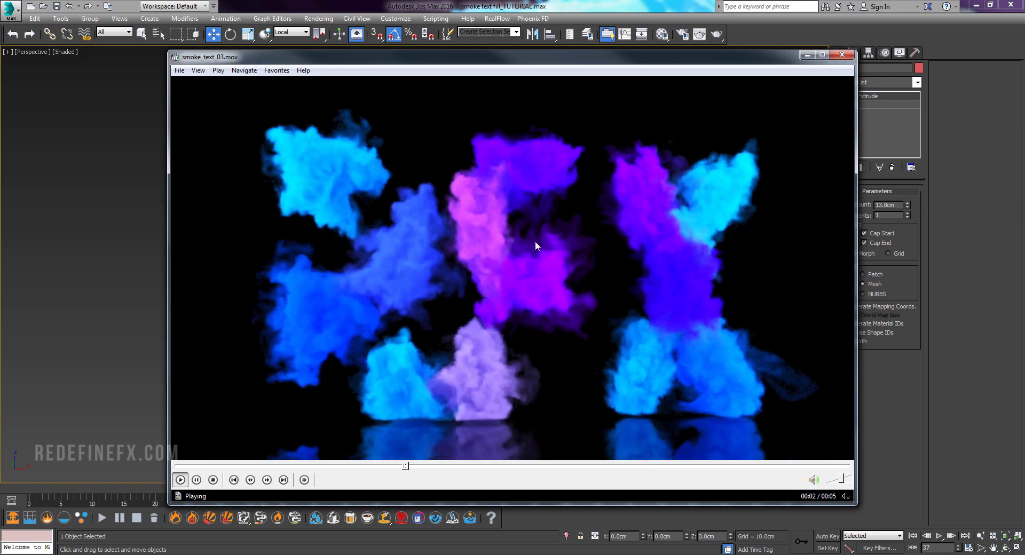
key(space)
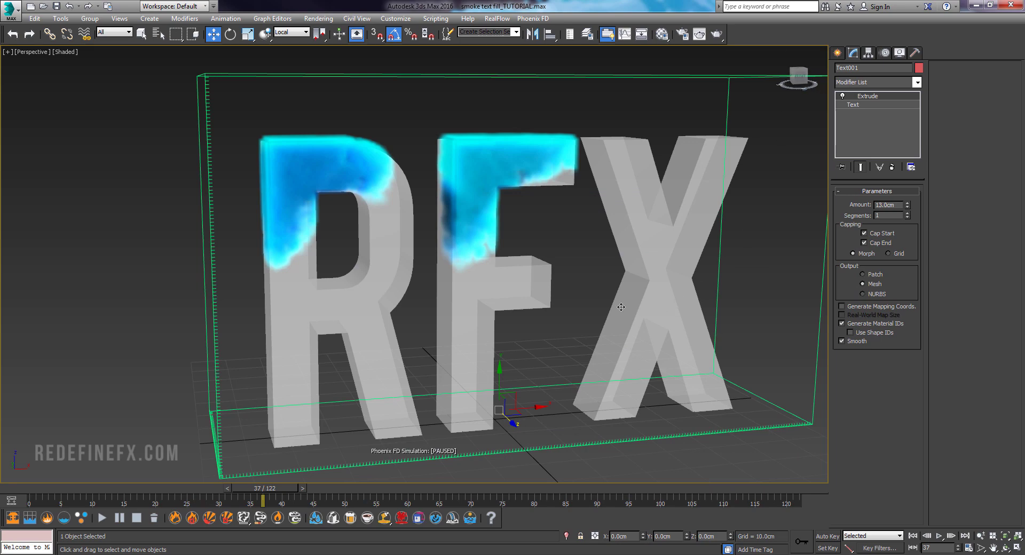
Place a PhoenixFD BodyForce helper on the ground in front of the X, just outside the simulator box.
scroll(517, 270, down, 5)
click(837, 52)
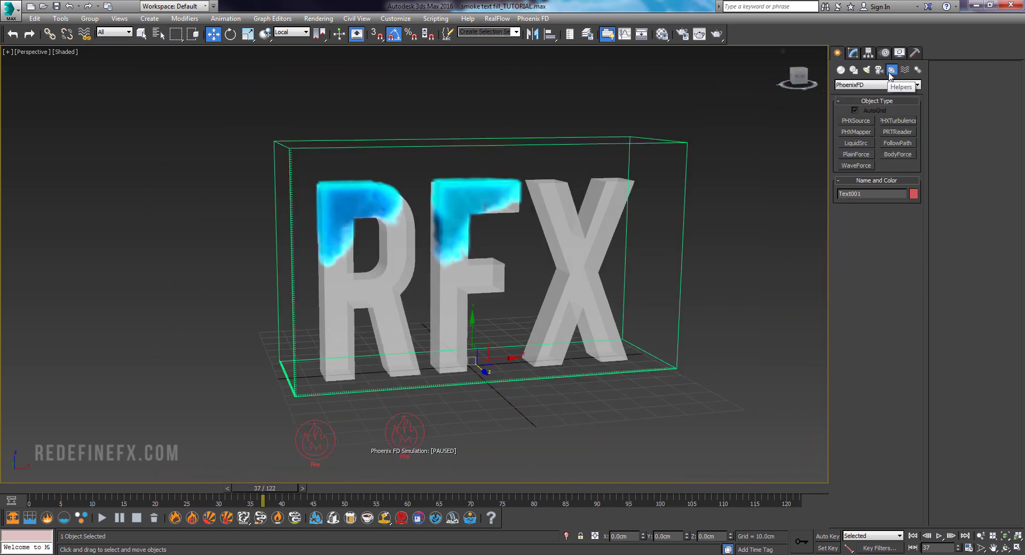
click(893, 154)
click(671, 440)
right_click(788, 321)
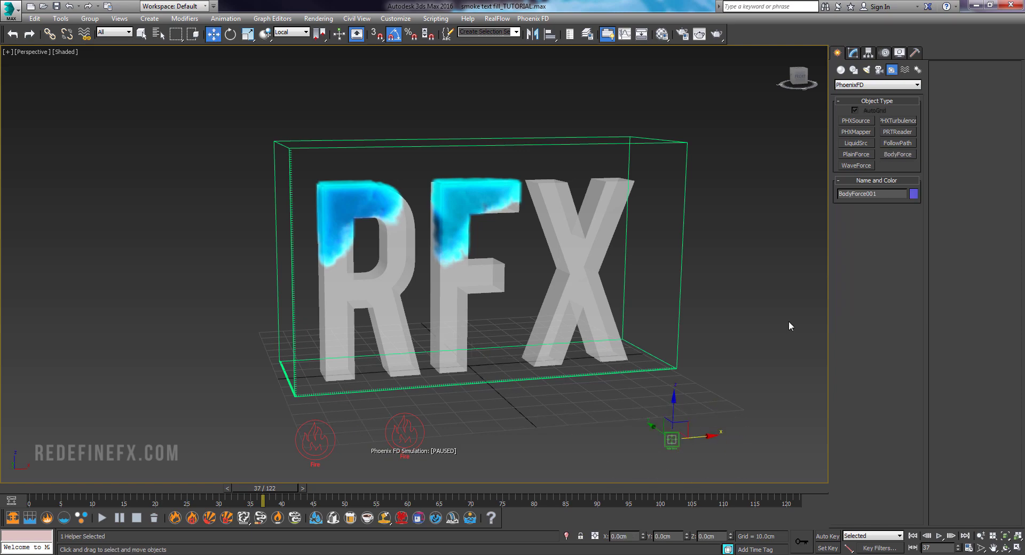
Pick the RFX text as the body of the BodyForce helper.
click(852, 53)
click(871, 203)
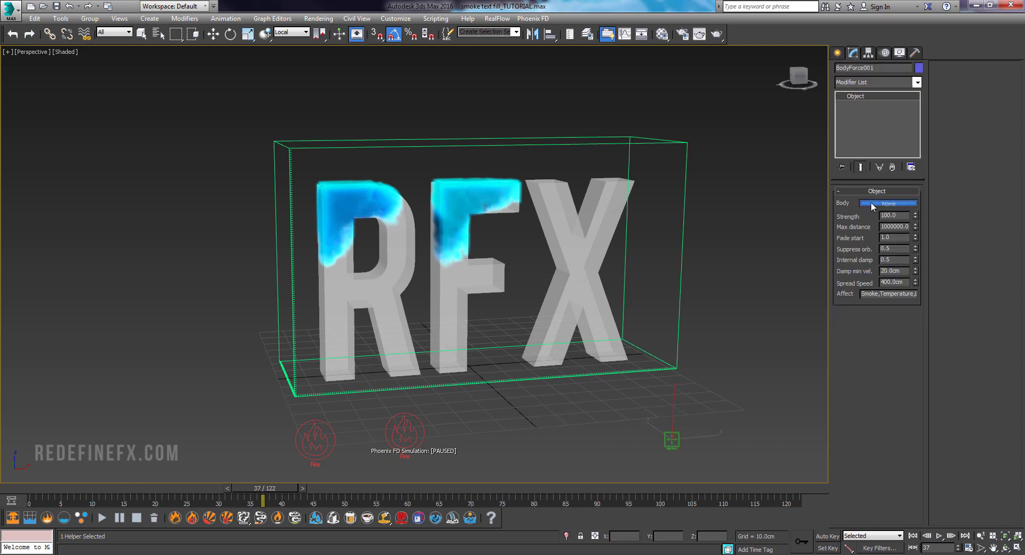
click(596, 228)
key(w)
Turn off Solid Object in the RFX text's Phoenix FD properties.
click(576, 246)
right_click(571, 248)
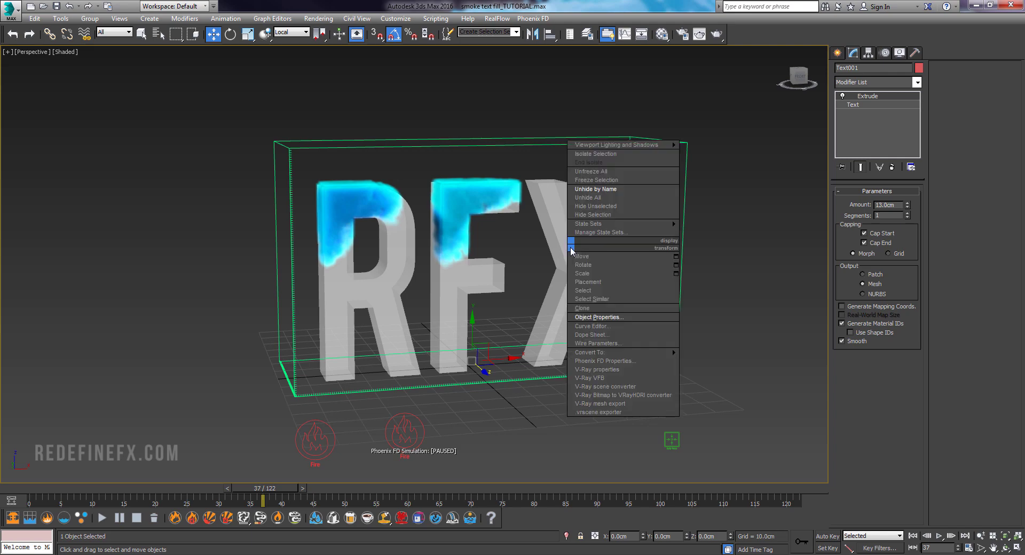
click(579, 360)
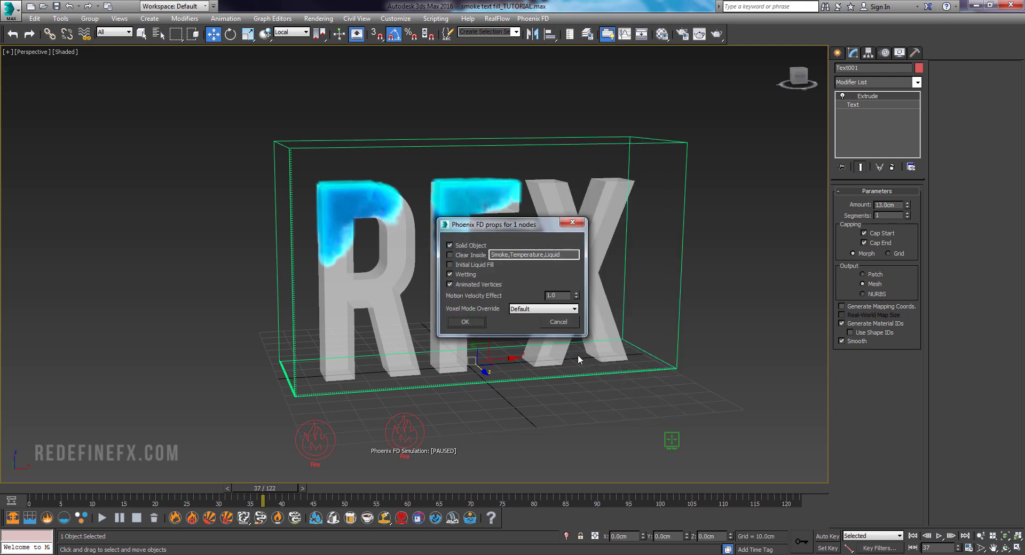
click(458, 247)
click(465, 321)
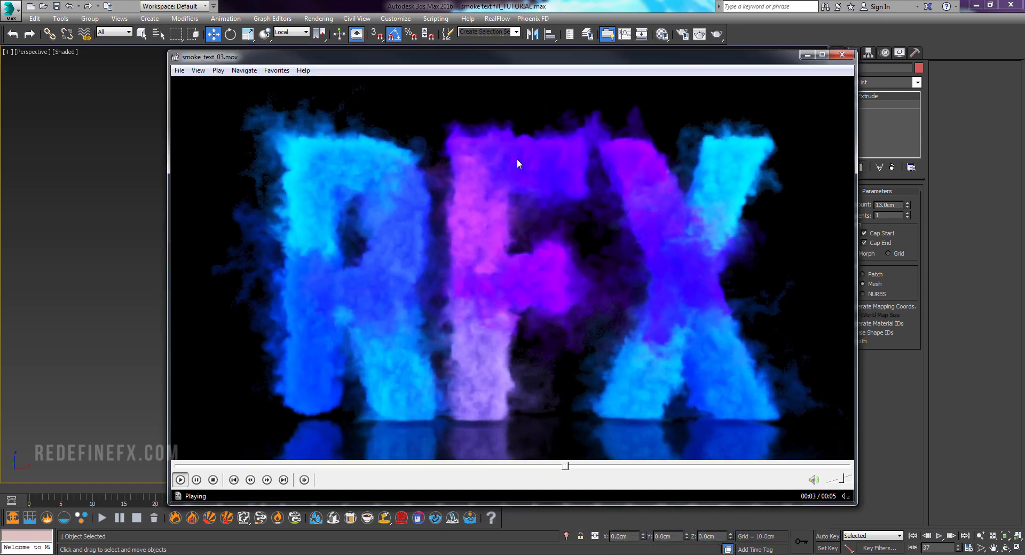
Replay smoke_text_03.mov from about the 1-second mark to study how the smoke gathers into the letters, and minimize the player.
click(532, 174)
click(324, 468)
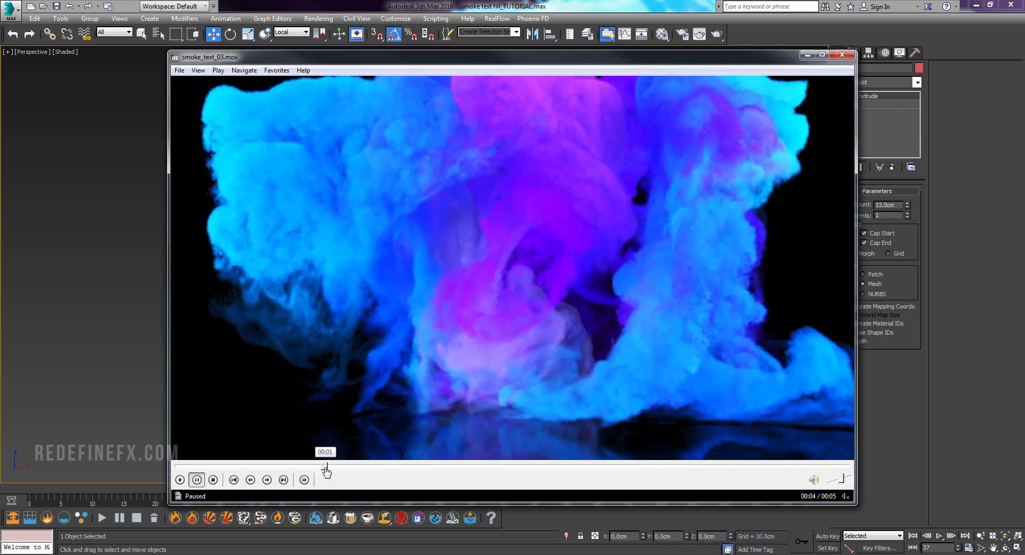
click(443, 330)
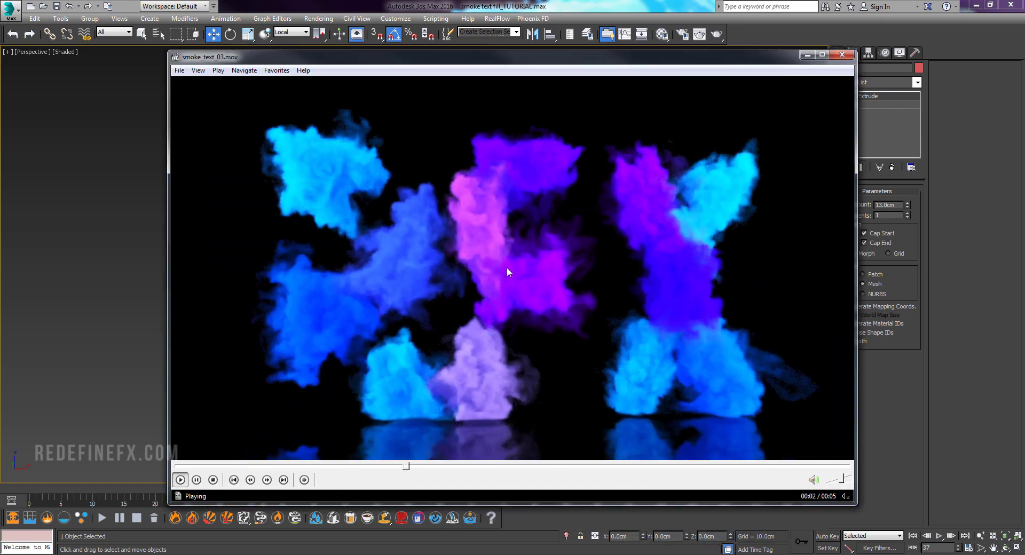
click(507, 267)
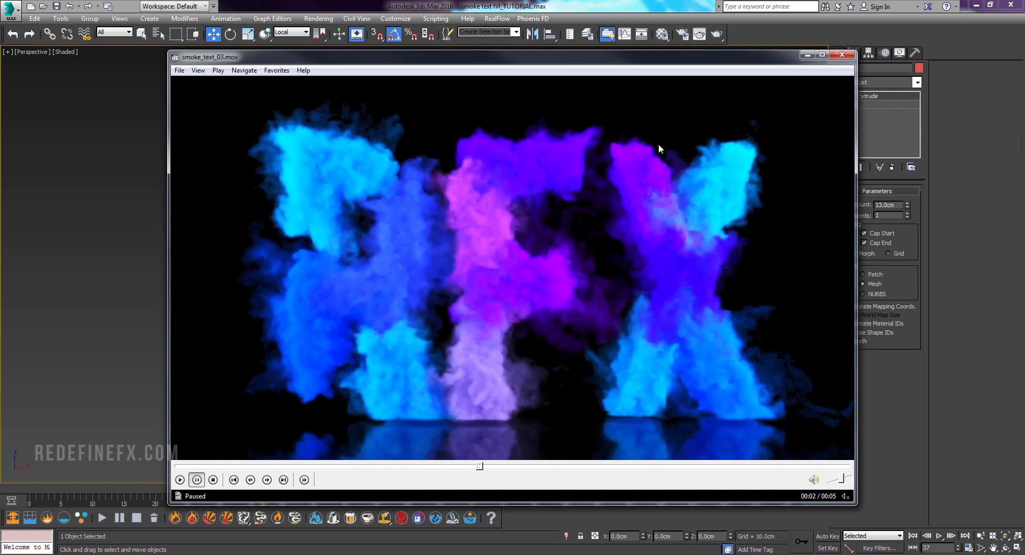
click(806, 54)
Set the body force's Strength to 700, Fade start to 0 and Suppress orb. to 1.0.
click(671, 440)
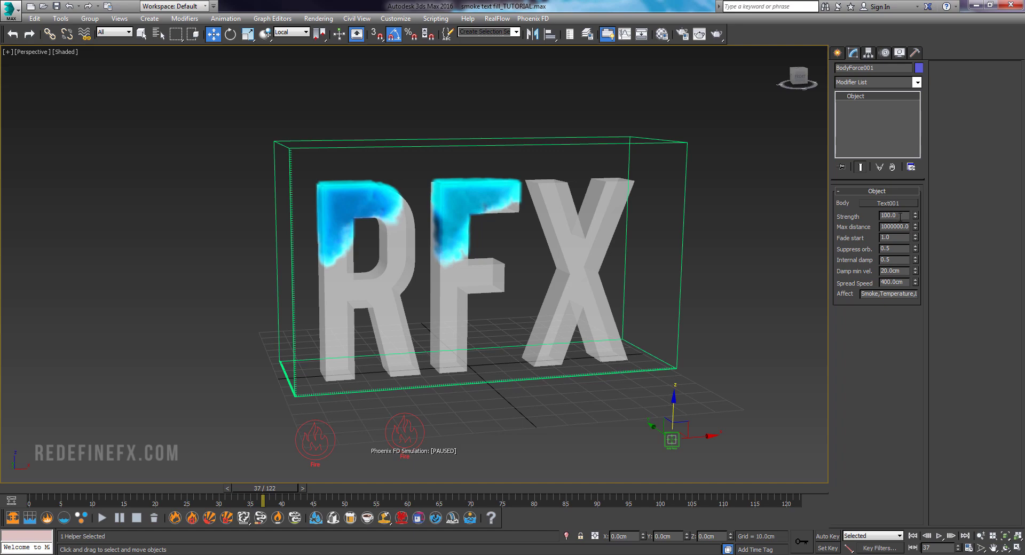
drag(900, 217, 866, 217)
text(700)
key(Return)
drag(907, 237, 874, 249)
Switch to the media player to examine the wispy smoke edges in smoke_text_03.mov, and return to 3ds Max.
click(837, 53)
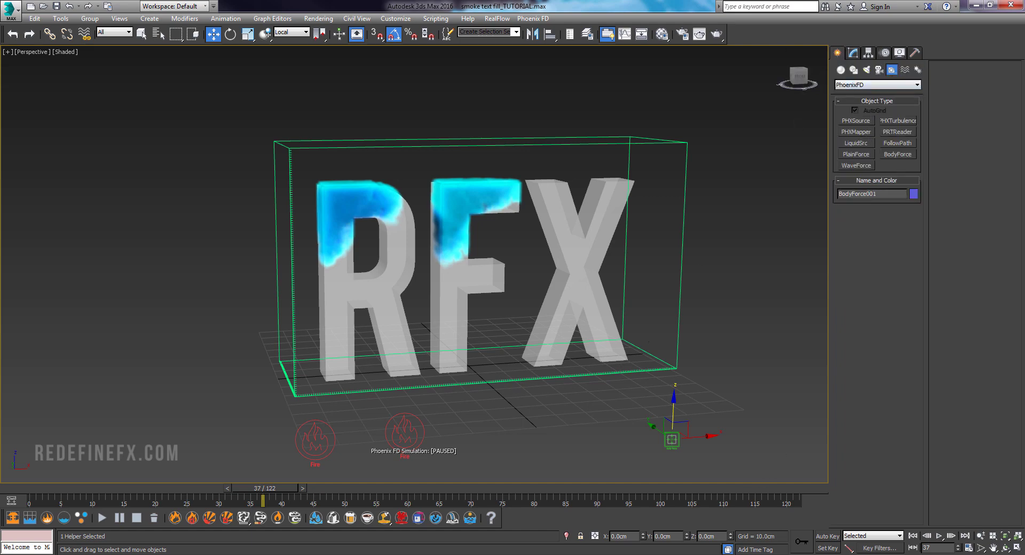
key(alt+Tab)
click(566, 286)
click(536, 192)
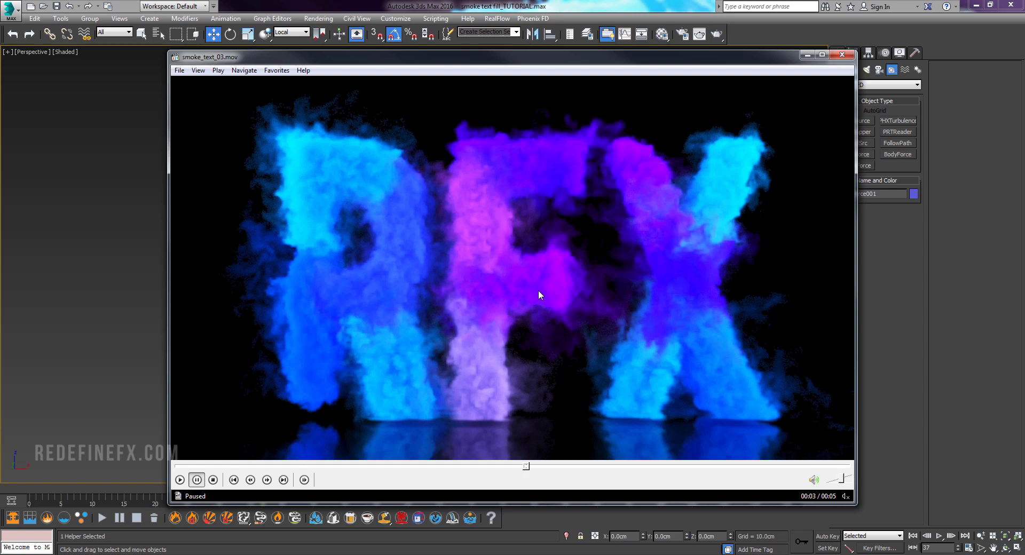
key(alt+Tab)
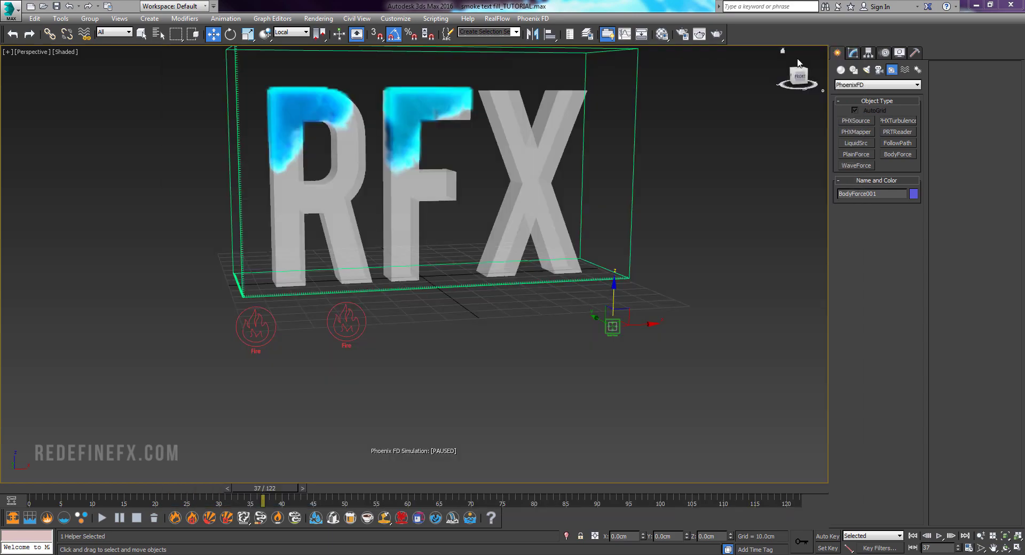
Place a PHXTurbulence helper on the ground in front of the simulator box and display its parameters.
click(897, 121)
drag(472, 356, 485, 365)
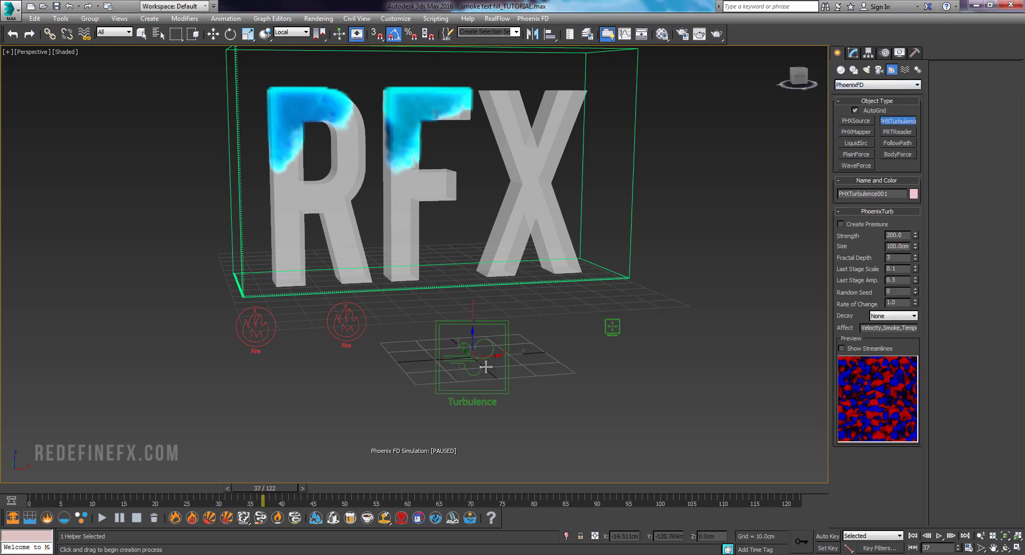
right_click(485, 366)
click(852, 52)
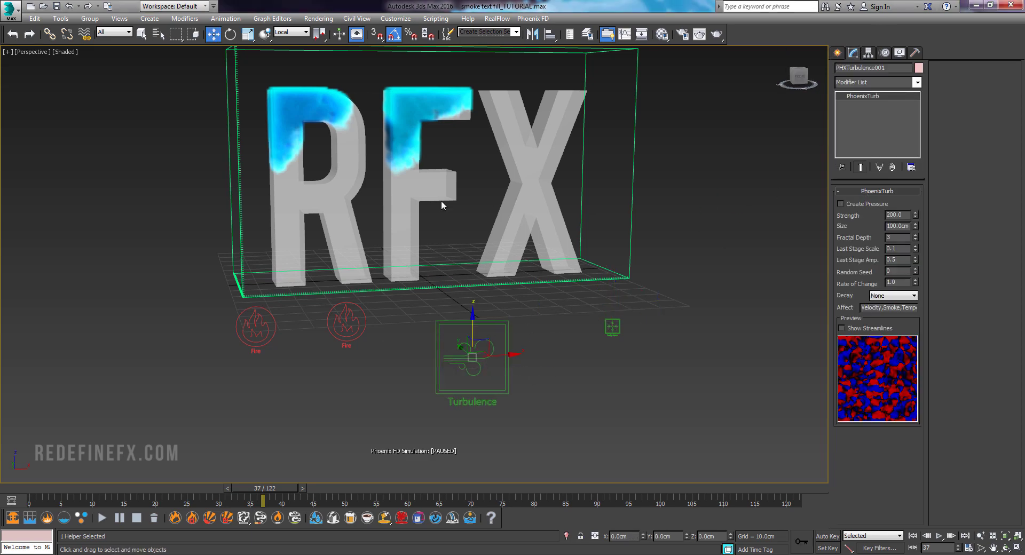
Set the turbulence helper's Strength to 30 and its Size to 50 cm.
double_click(896, 215)
text(30)
key(Return)
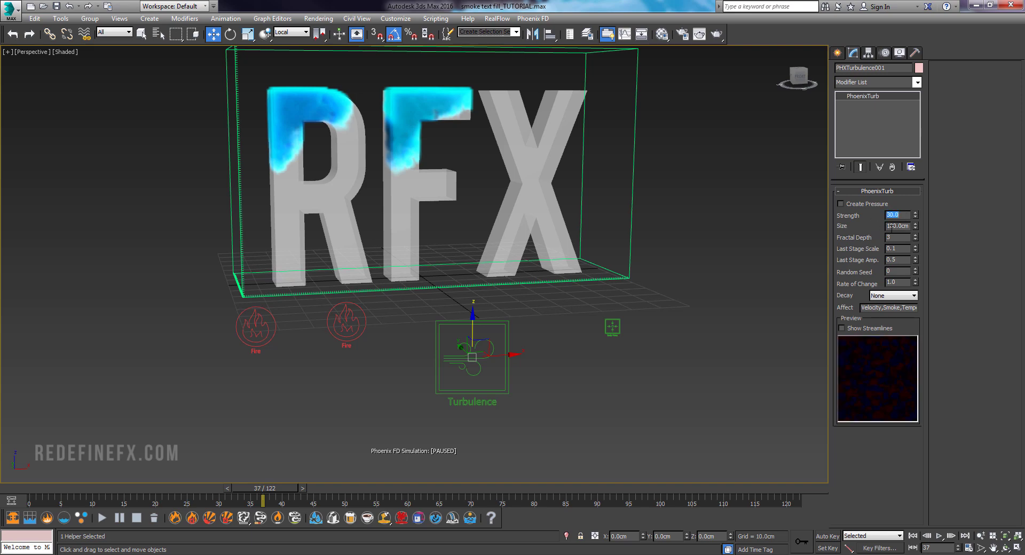
double_click(890, 226)
text(5)
text(5)
key(Return)
Switch to the media player and examine the moment in smoke_text_03.mov when the formed letters dissolve, after about 3 seconds.
middle_drag(446, 183, 489, 213)
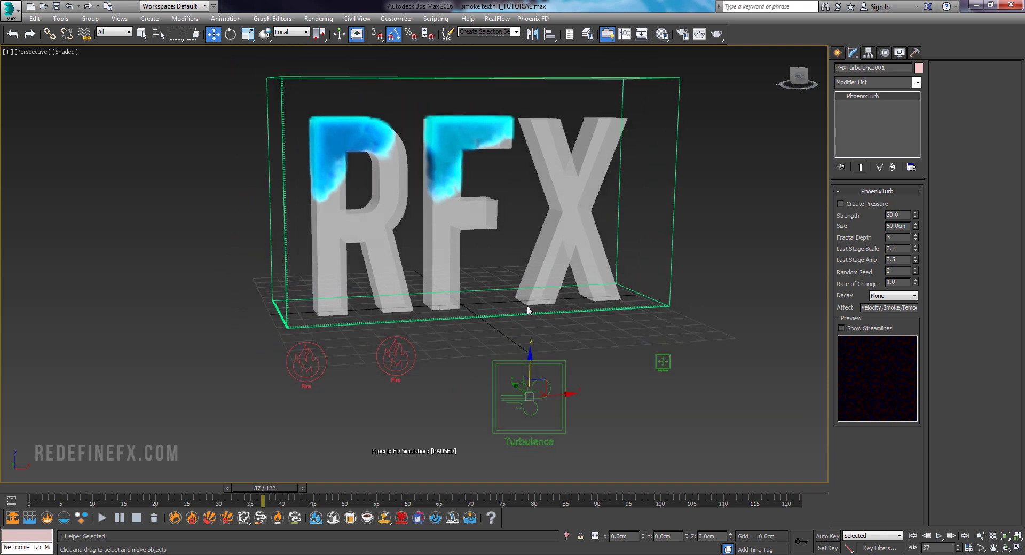
key(alt+Tab)
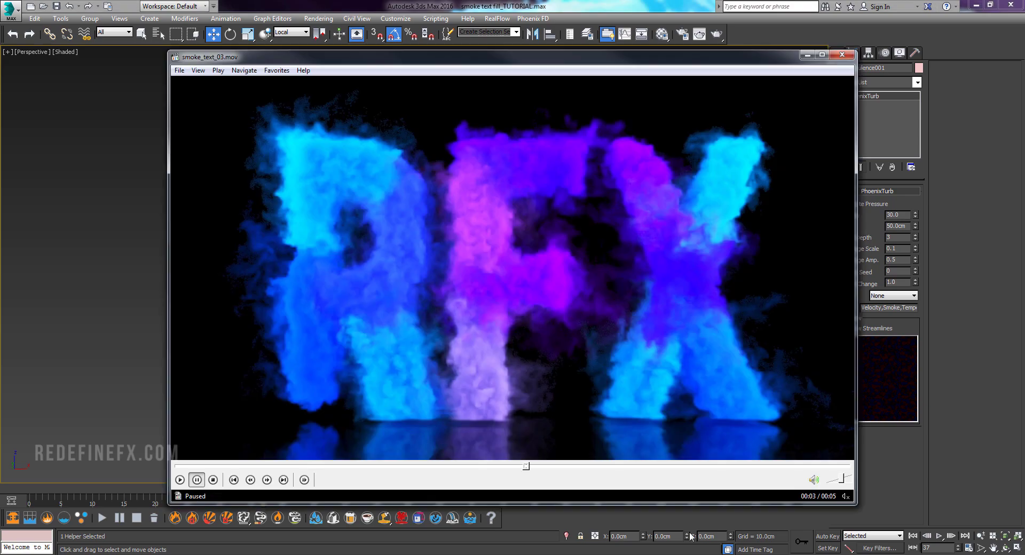
click(583, 285)
click(658, 233)
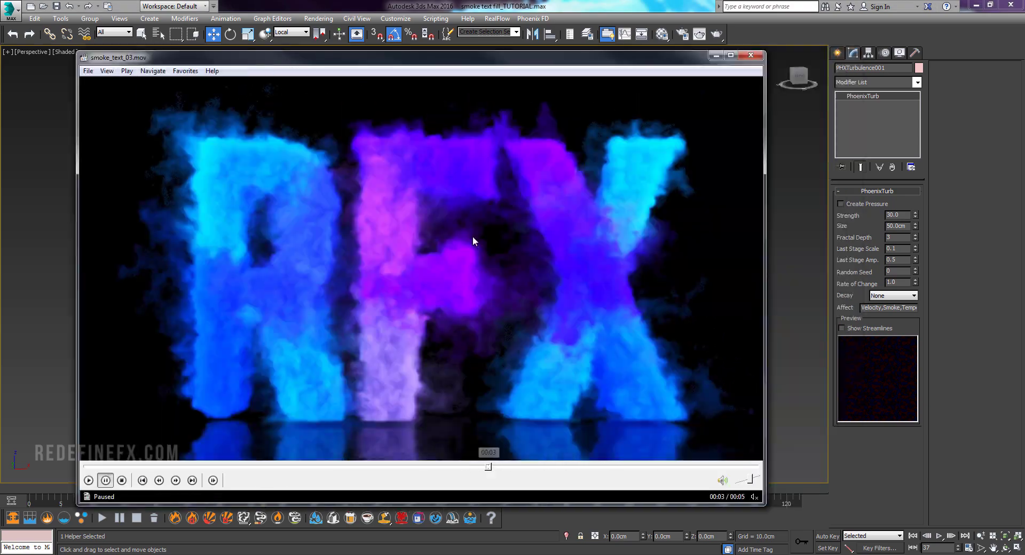
click(509, 232)
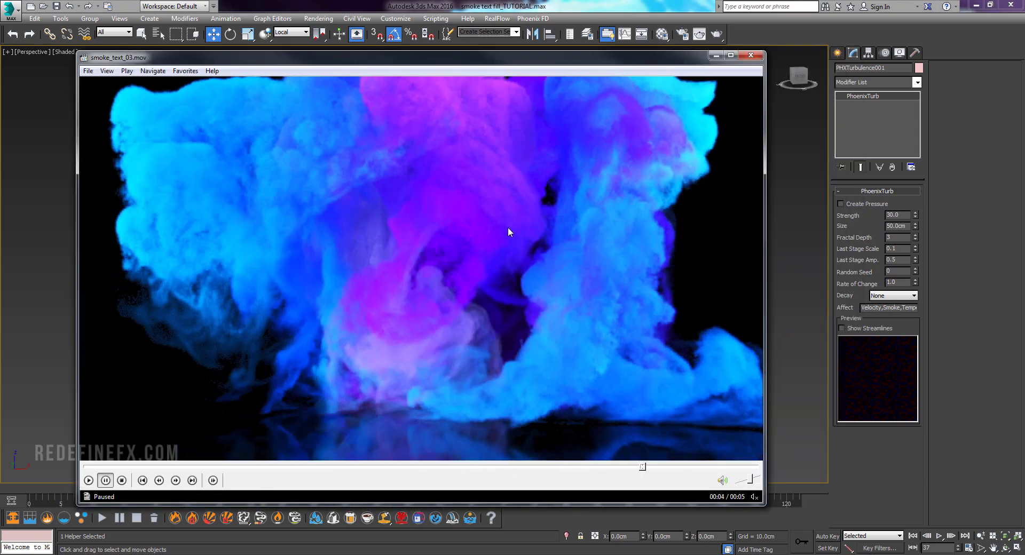
click(543, 467)
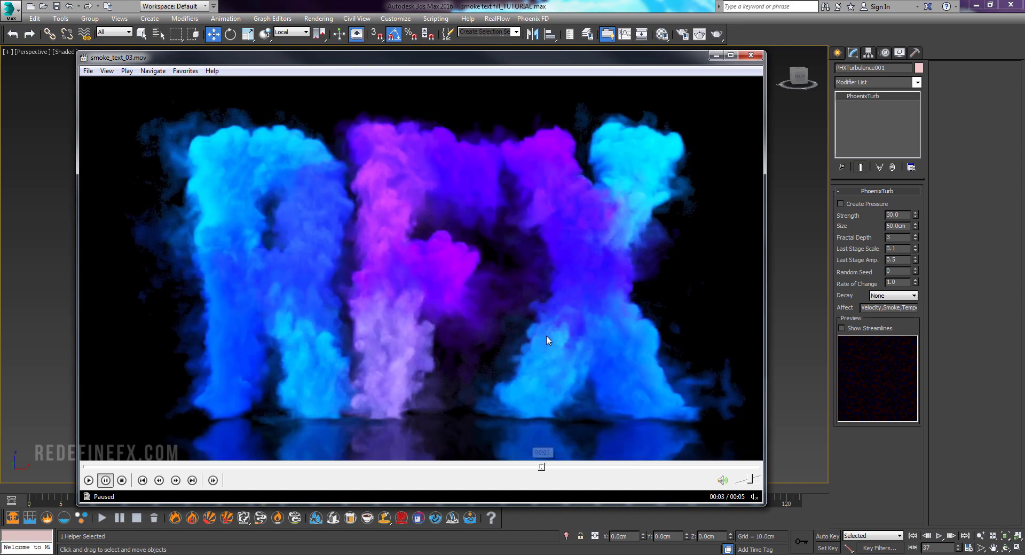
click(548, 339)
click(590, 296)
click(717, 56)
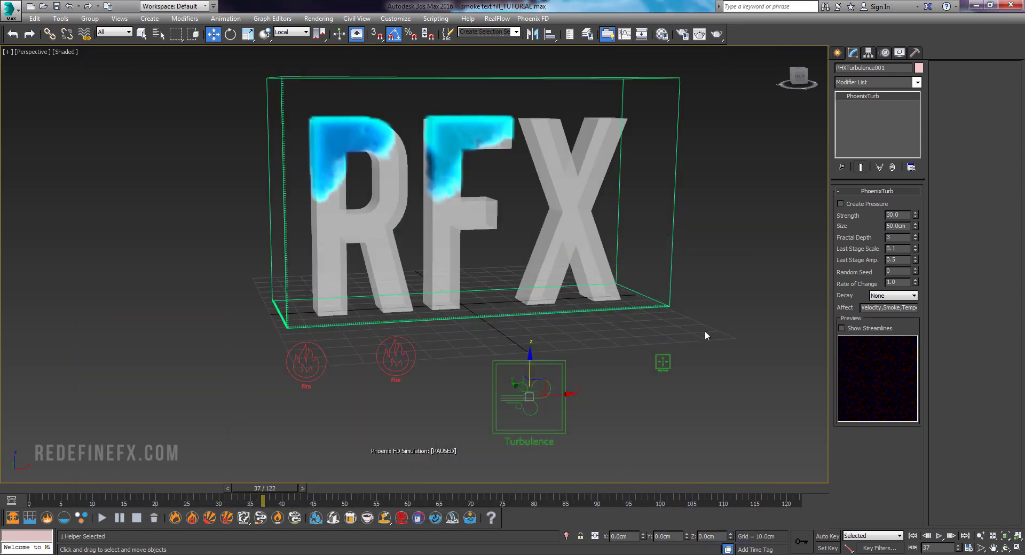
Display the body force helper's parameters and scrub the timeline to frame 85.
drag(705, 331, 648, 384)
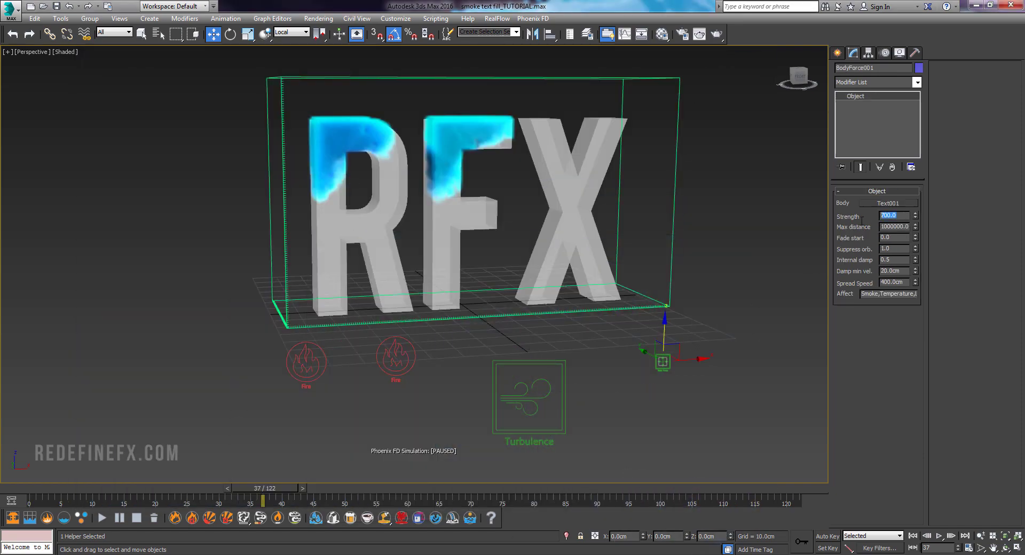
click(534, 488)
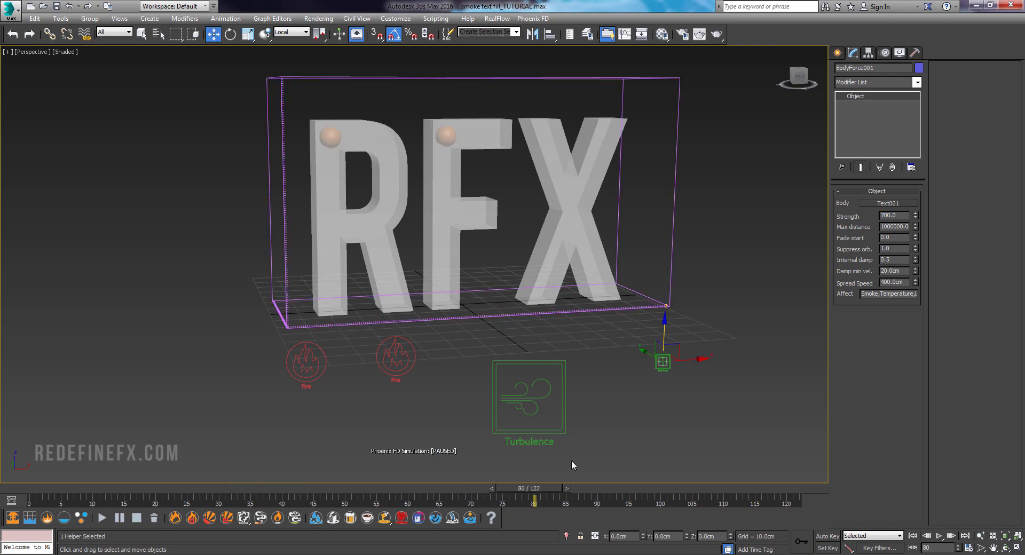
drag(548, 487, 579, 487)
Set the turbulence helper's Strength to 200 and its Size to 200 cm.
drag(473, 440, 474, 439)
double_click(903, 215)
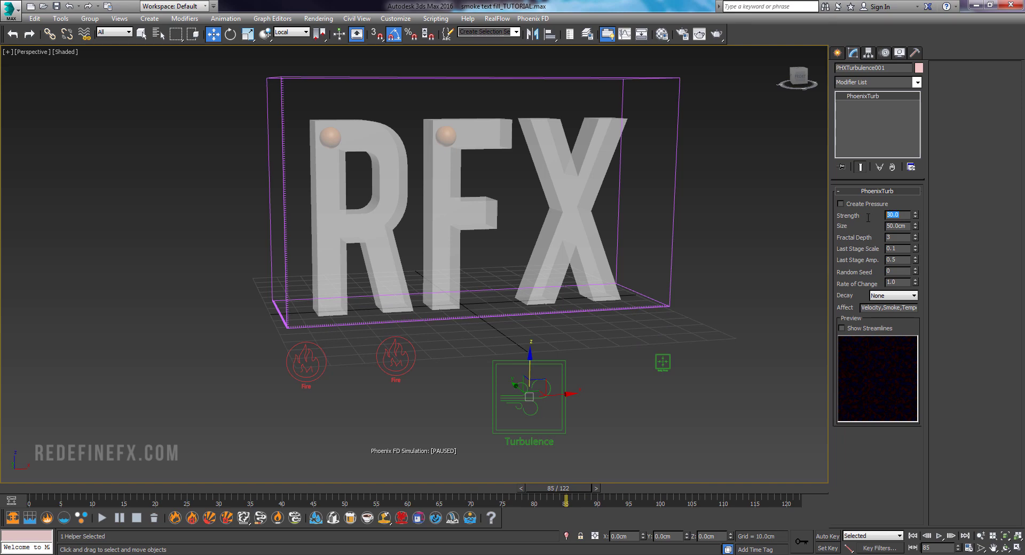
text(200)
key(Return)
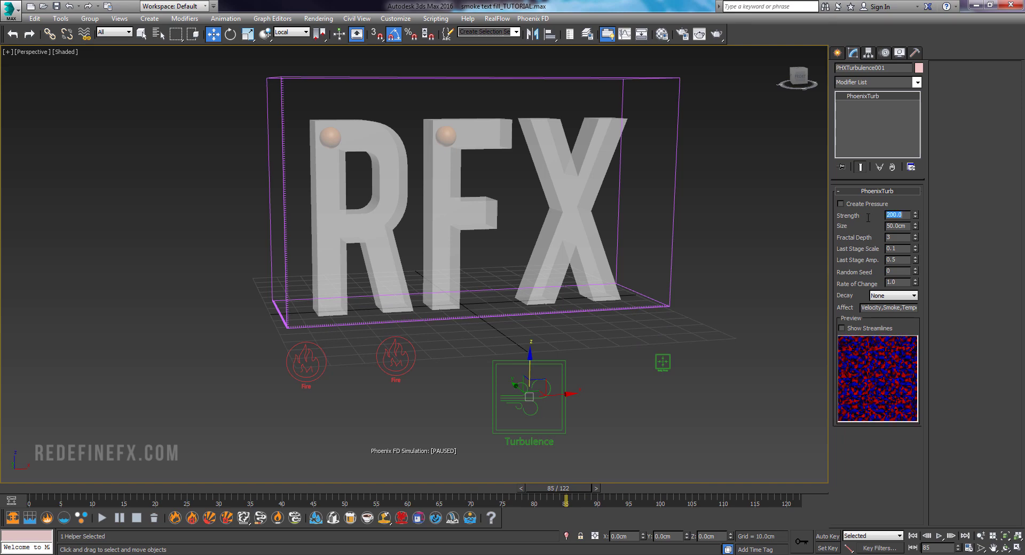
double_click(898, 226)
text(200)
key(Return)
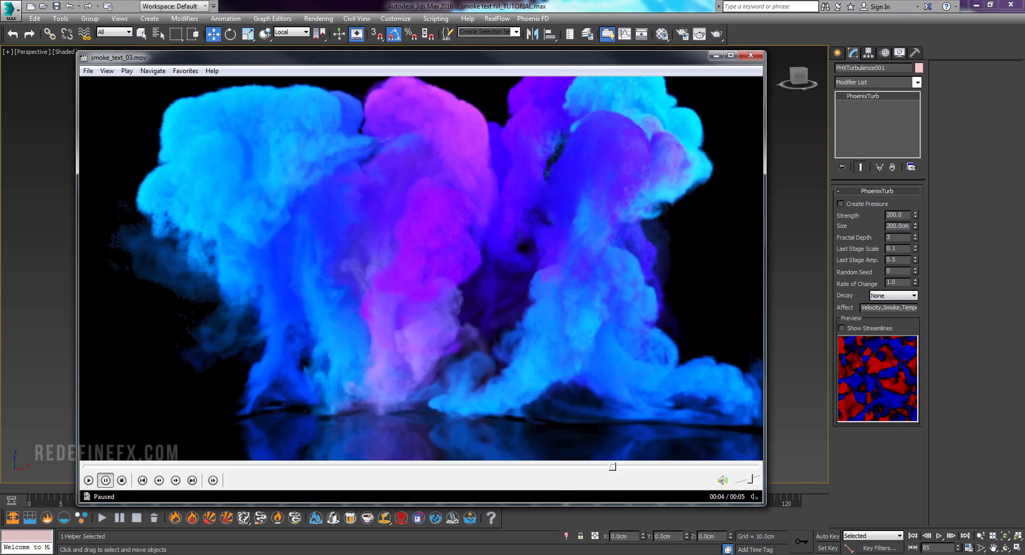
Switch to the media player to examine the billowing smoke in smoke_text_03.mov at about 4 seconds, and return to 3ds Max.
double_click(485, 206)
double_click(520, 197)
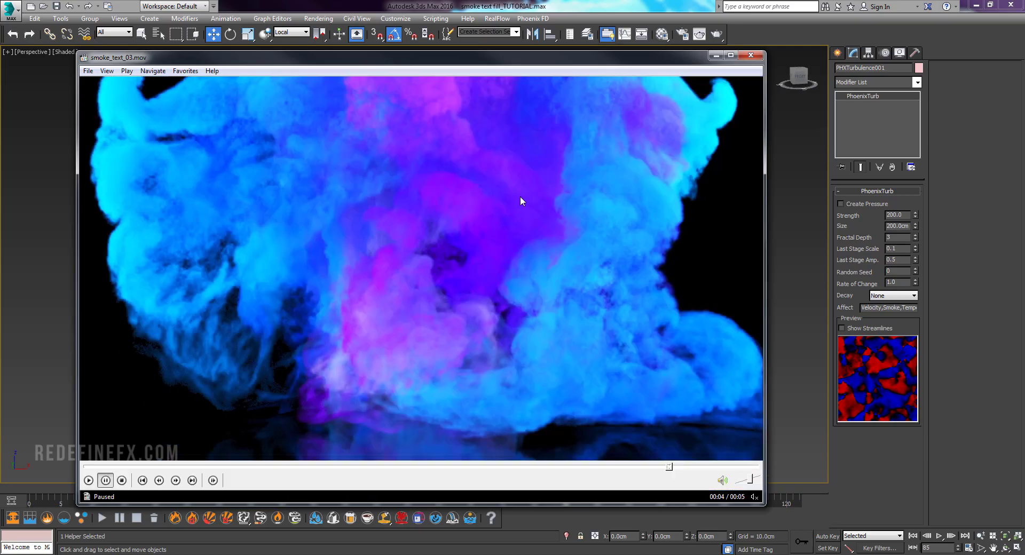
click(715, 57)
Set the Phoenix FD simulator's Smoke Buoyancy to 3 in its dynamics settings, with the timeline at frame 75.
drag(709, 158, 651, 207)
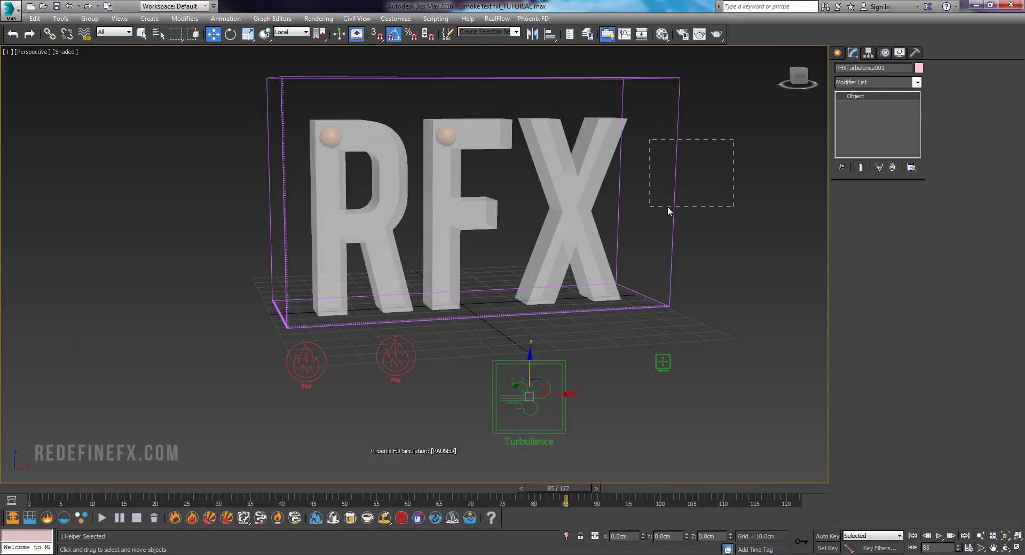
click(886, 190)
click(876, 223)
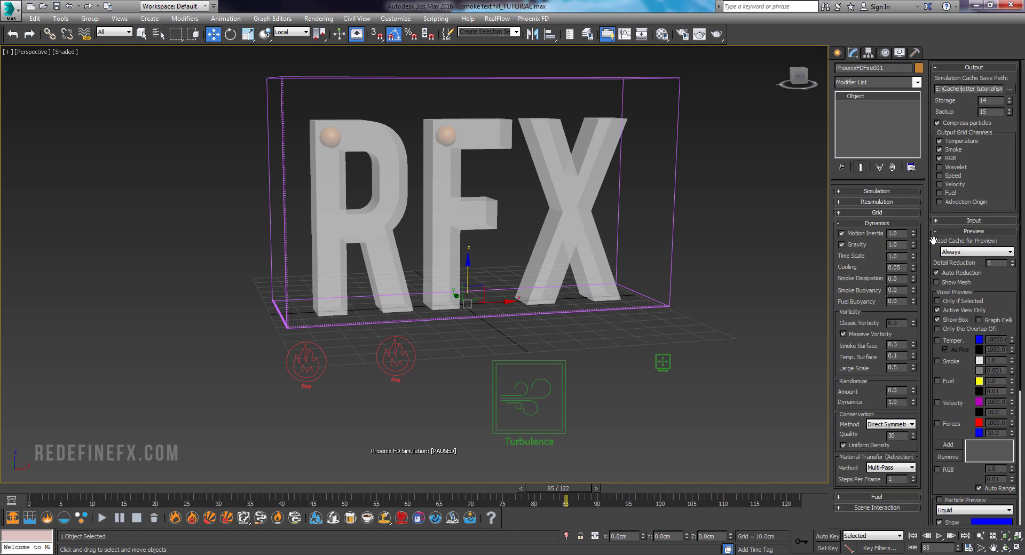
drag(555, 486, 506, 492)
double_click(899, 290)
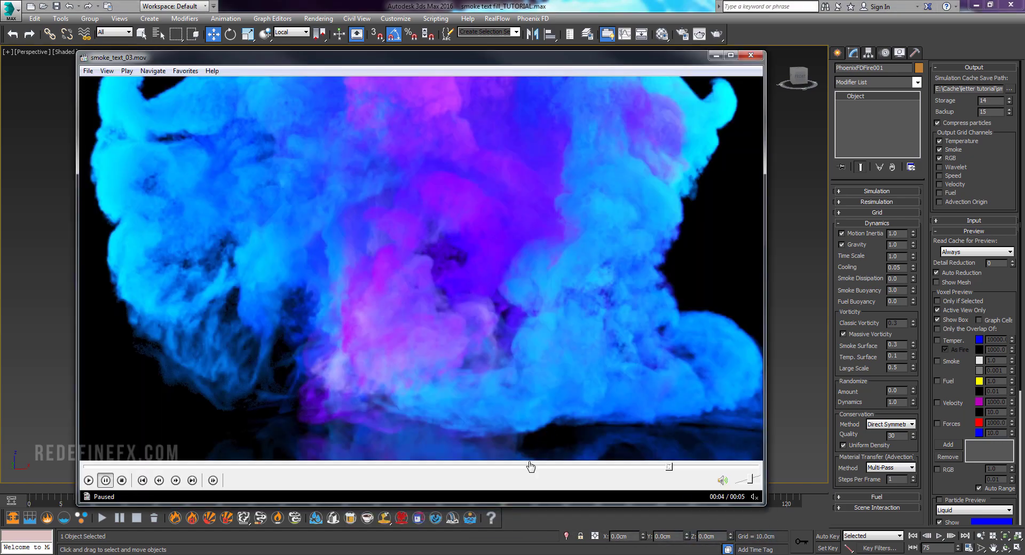
Examine the rising smoke in smoke_text_03.mov and the orange letters in smoke_text_04.mov, and return to 3ds Max.
click(530, 466)
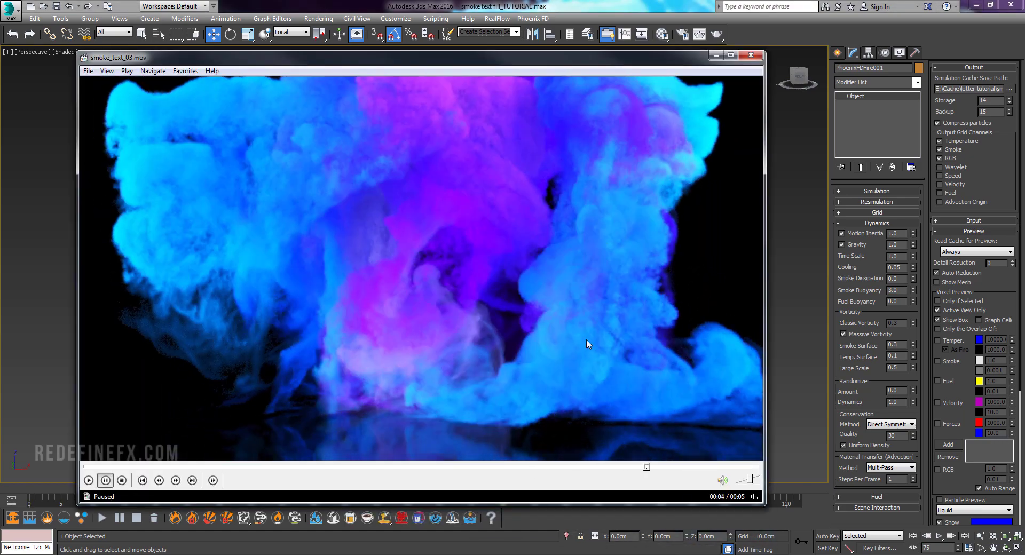
click(515, 466)
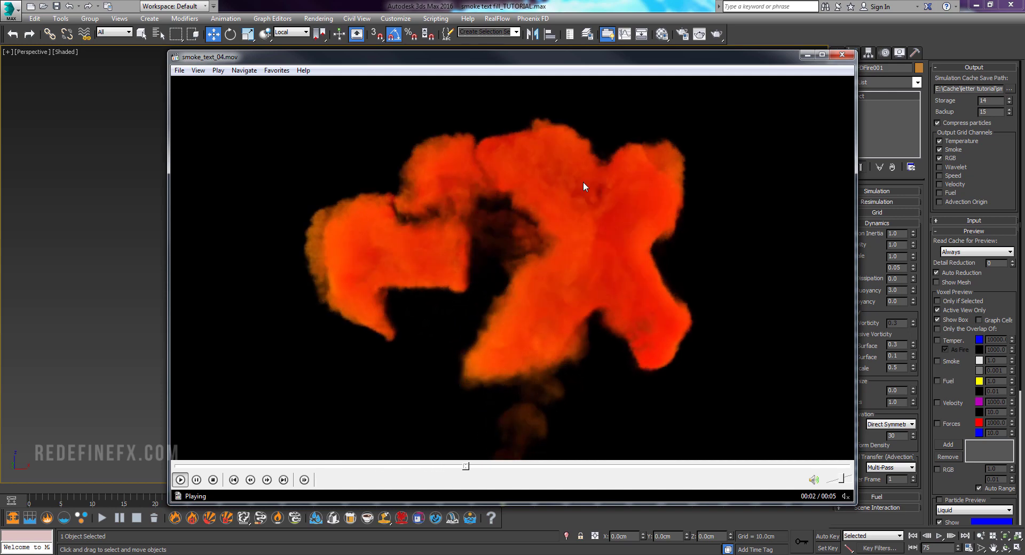
click(583, 182)
click(807, 56)
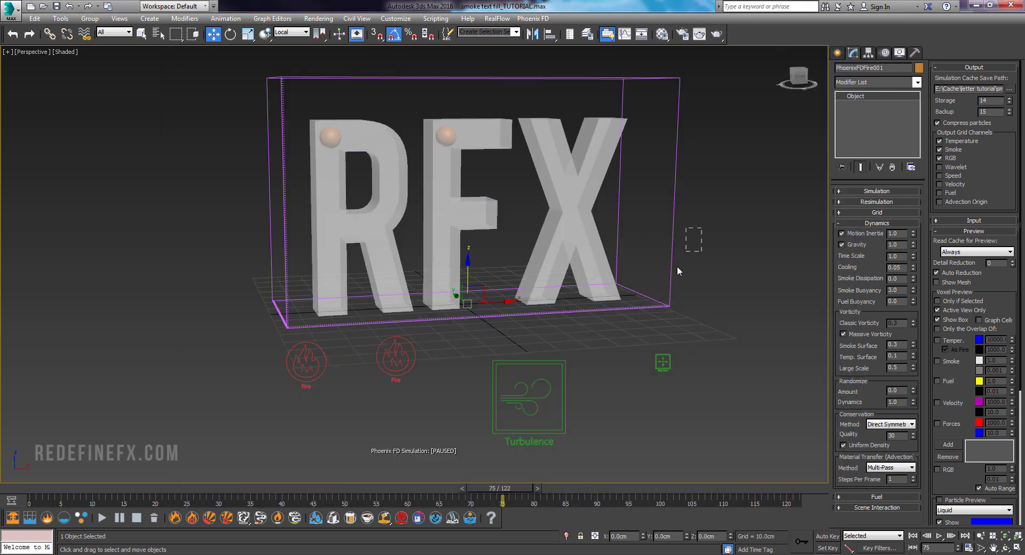
Enlarge the simulator grid's Z size to 191 cells and move the box down so it extends below the RFX text.
click(888, 224)
click(887, 212)
drag(913, 251, 914, 214)
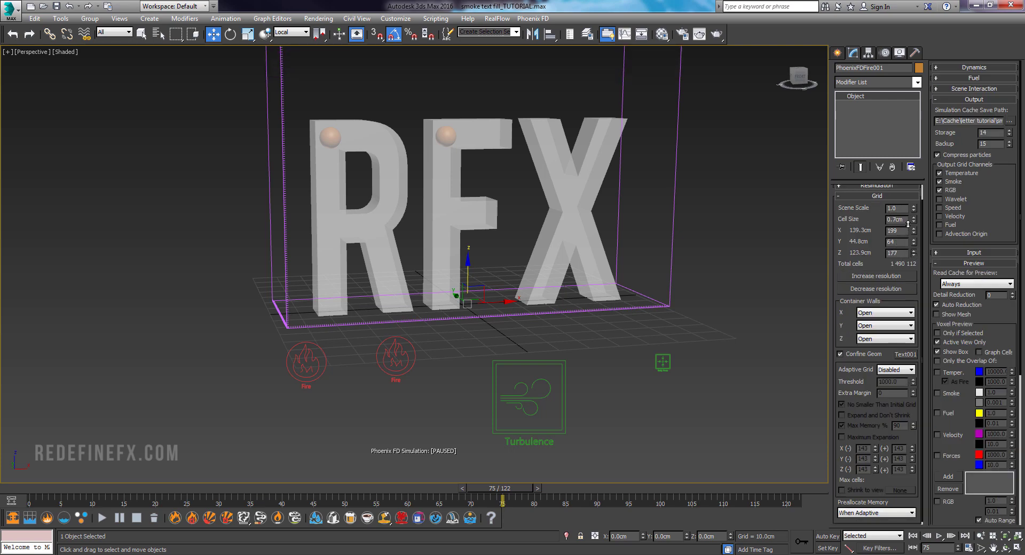
drag(466, 270, 468, 395)
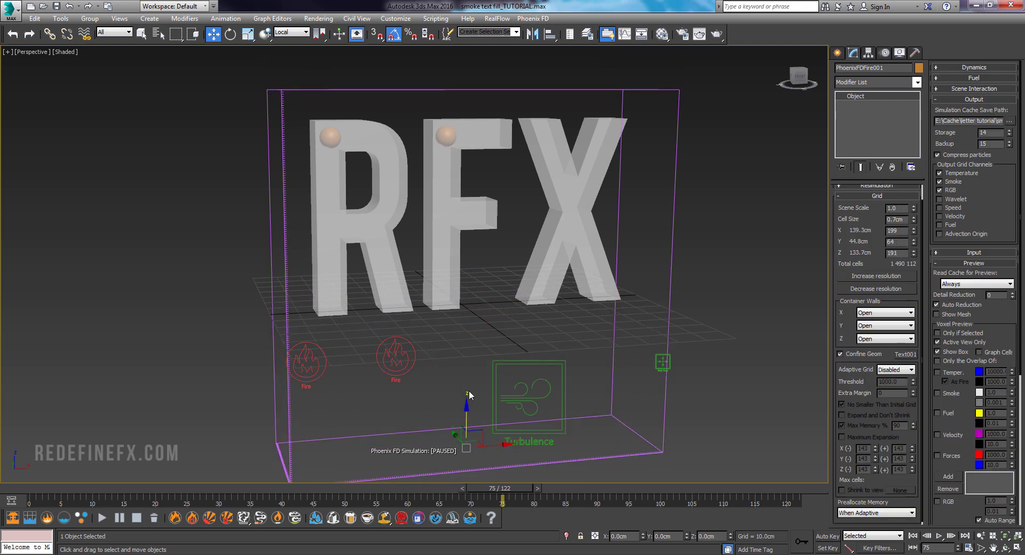
Move both emitter spheres out of the letters and place them side by side near the floor of the simulator box.
click(323, 138)
drag(326, 109, 326, 267)
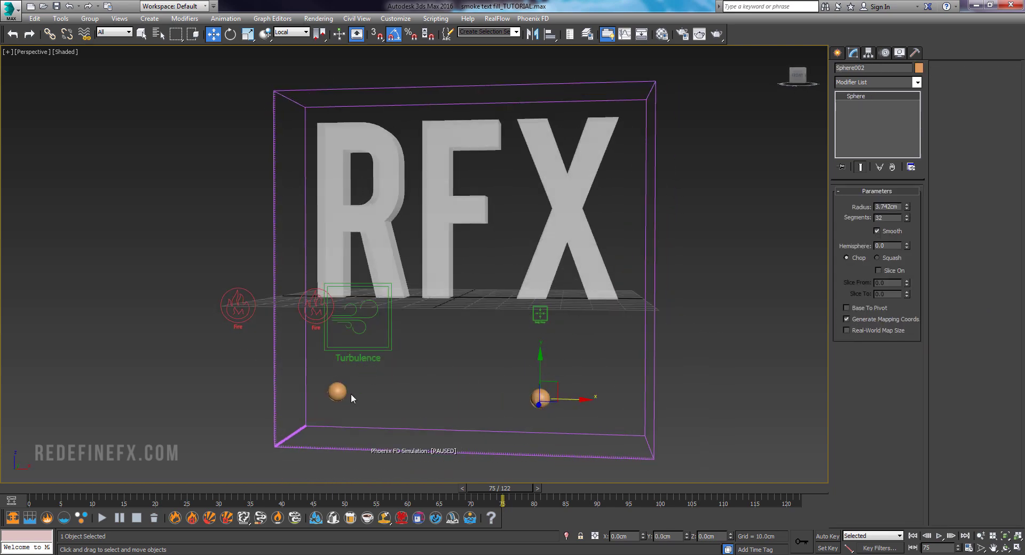
drag(341, 391, 442, 394)
mouse_move(540, 398)
mouse_down()
mouse_move(487, 396)
mouse_move(537, 411)
mouse_up()
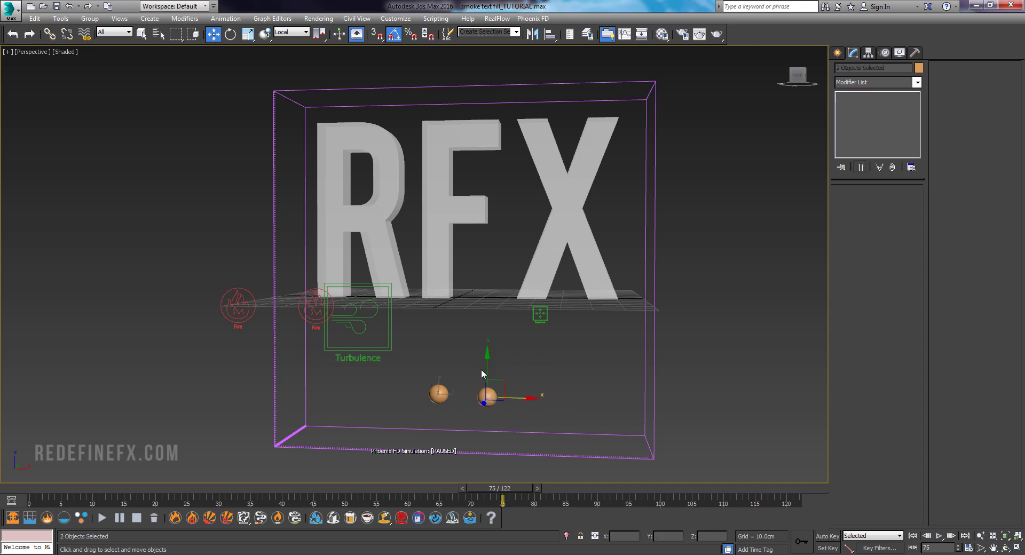
drag(486, 369, 487, 392)
alt+middle_drag(490, 351, 522, 290)
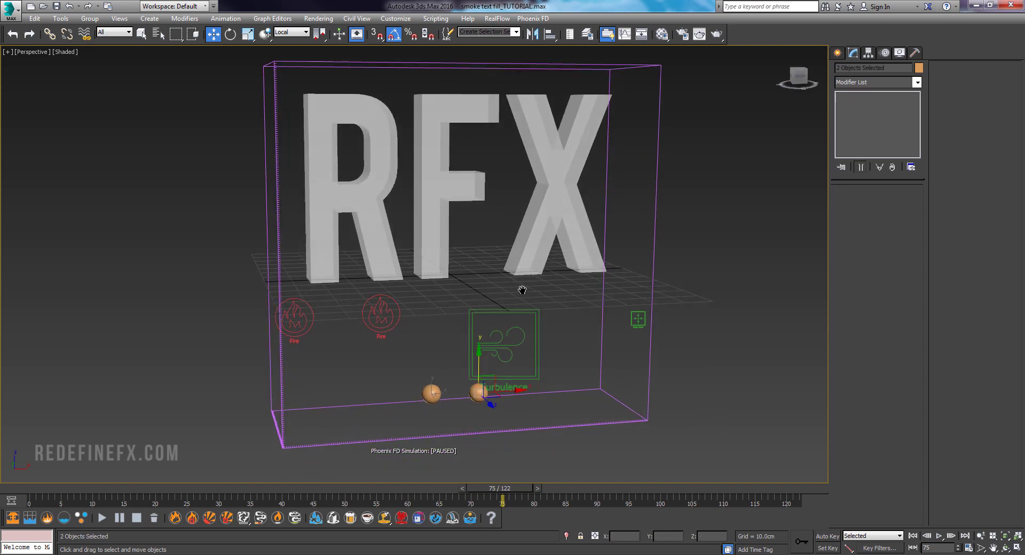
Stop the paused Phoenix FD simulation and start a new one with the enlarged box and lowered emitters.
drag(569, 322, 522, 353)
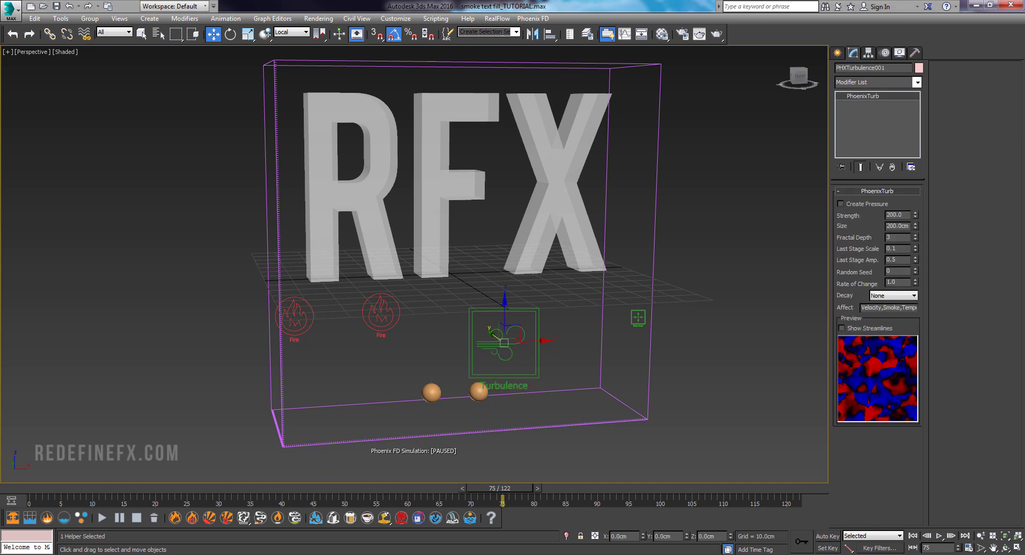
click(652, 305)
click(874, 191)
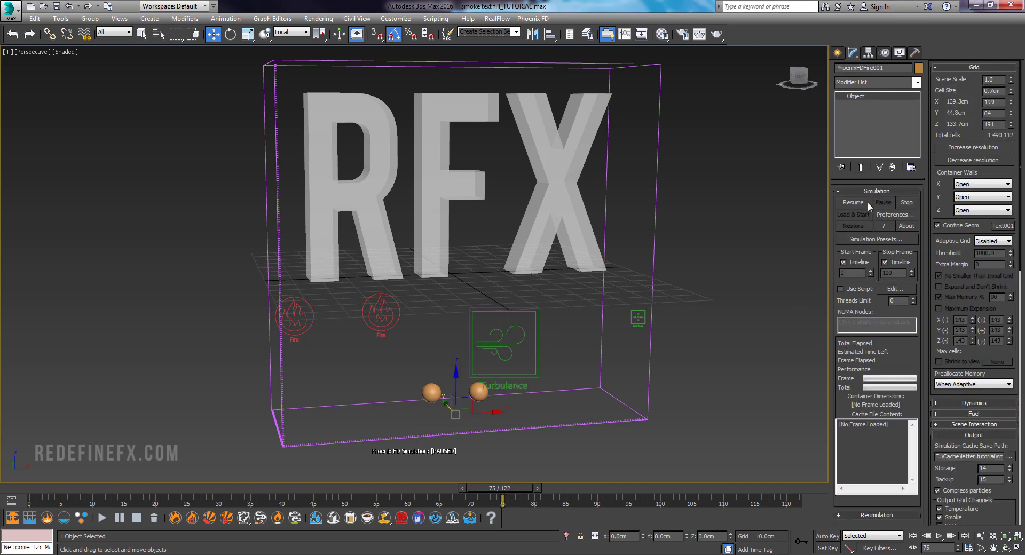
click(906, 203)
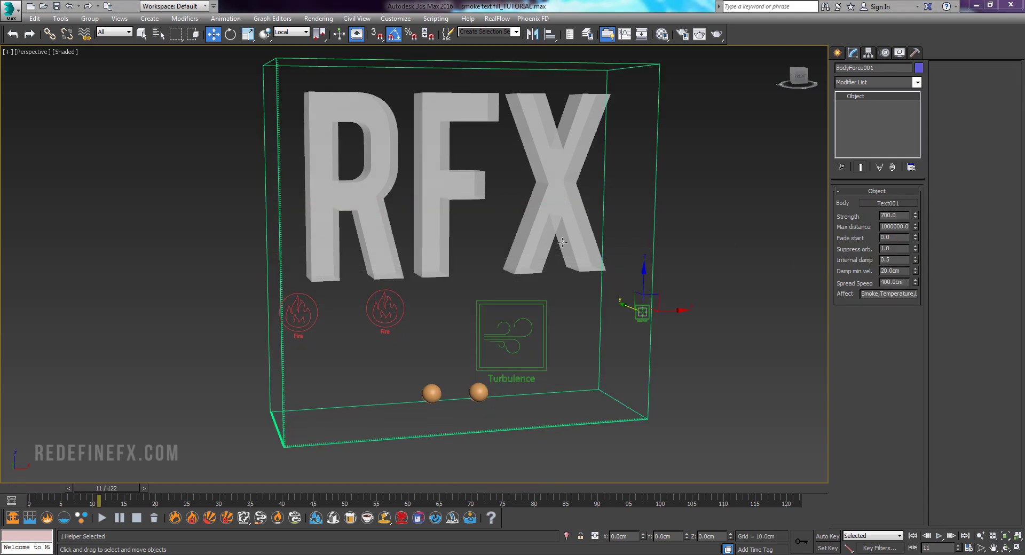
middle_drag(514, 224, 497, 244)
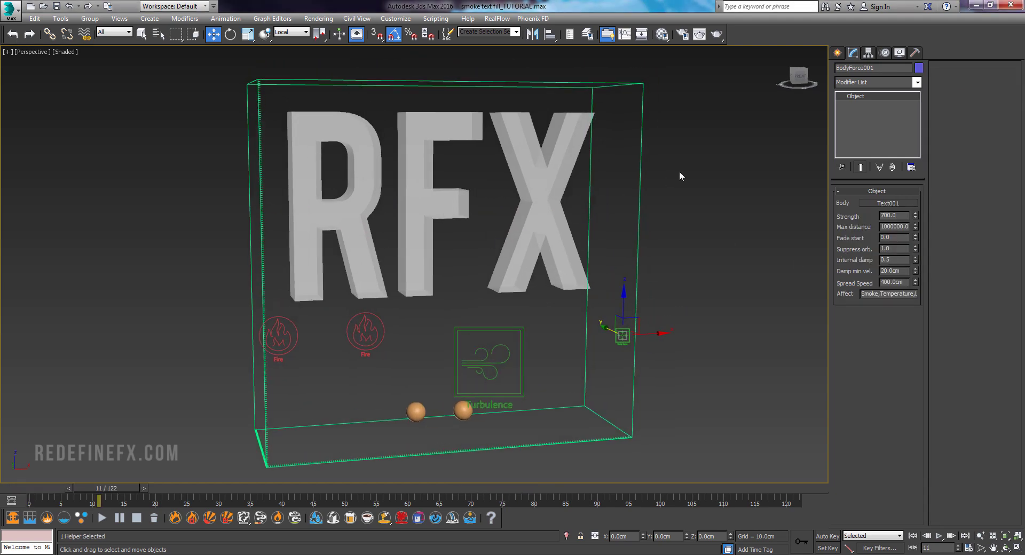
Turn off the simulator's Confine Geom option in the grid settings and Cutter Geom in the rendering settings.
drag(626, 215, 626, 215)
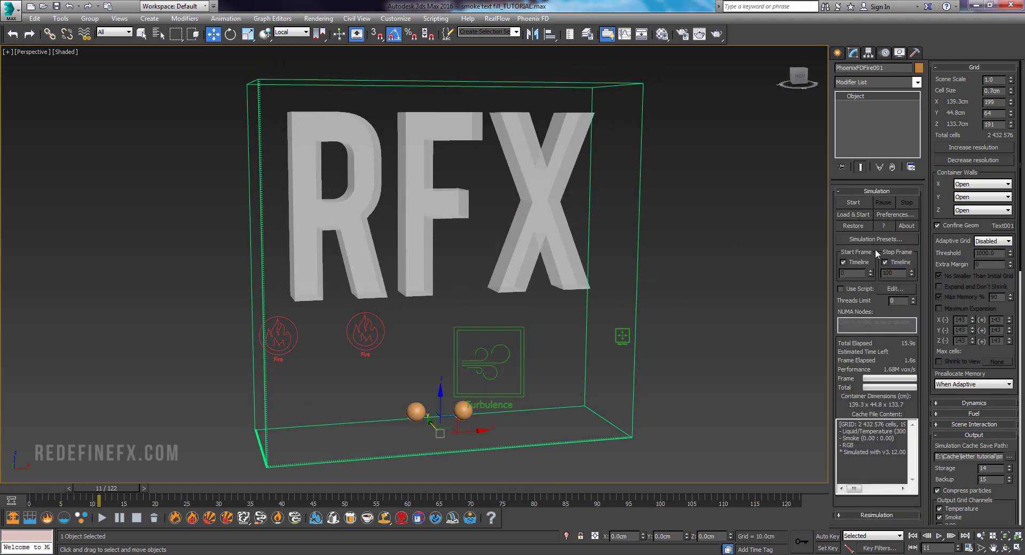
click(875, 191)
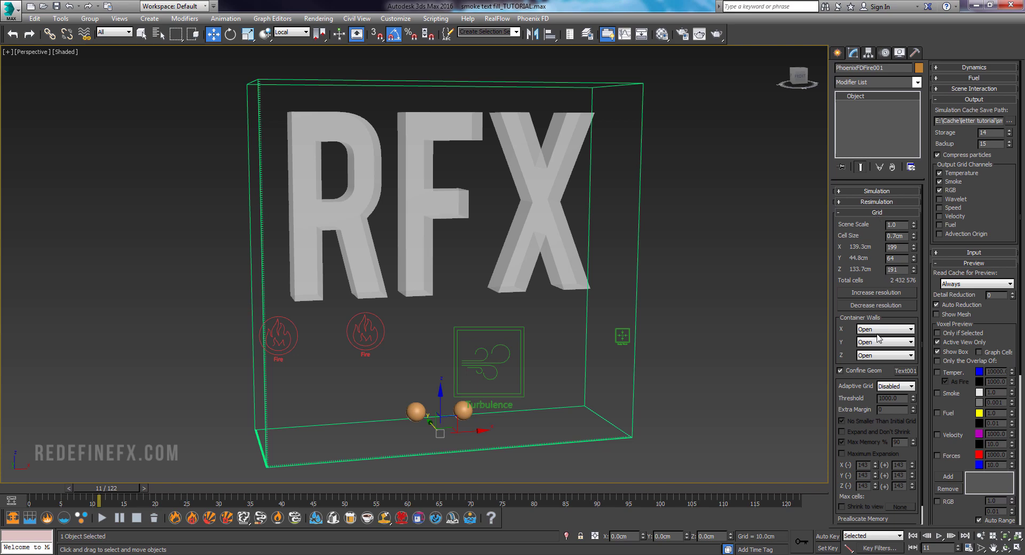
click(849, 370)
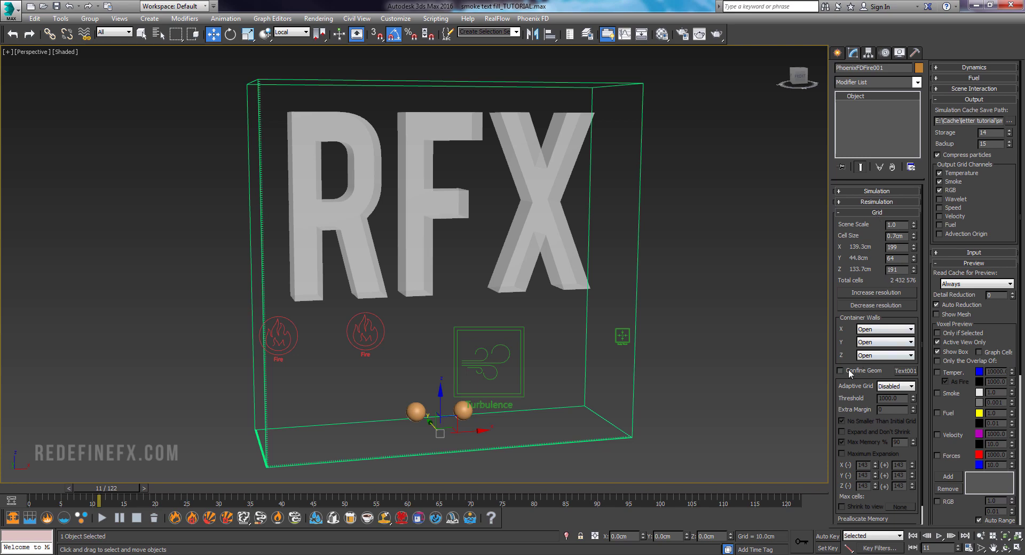
click(873, 214)
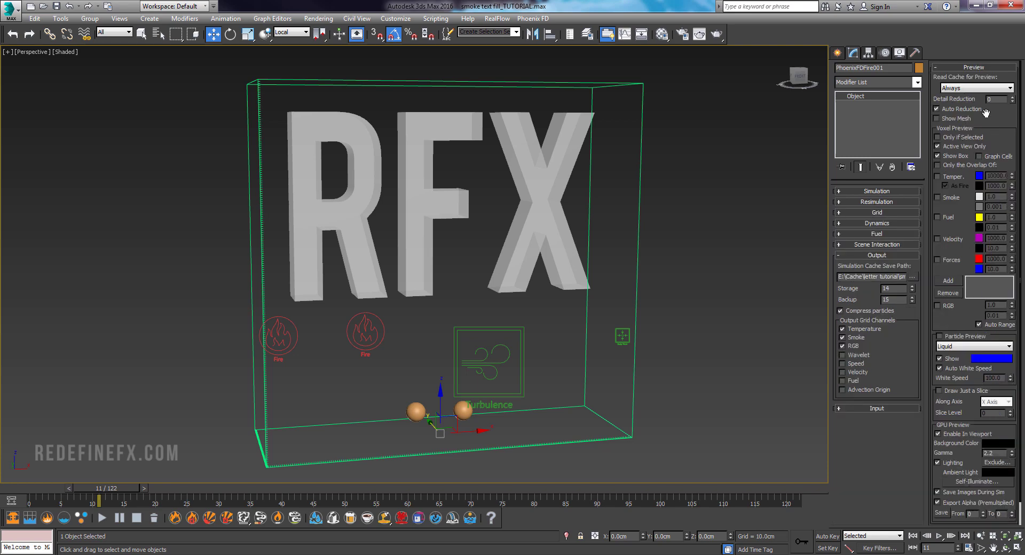
click(974, 68)
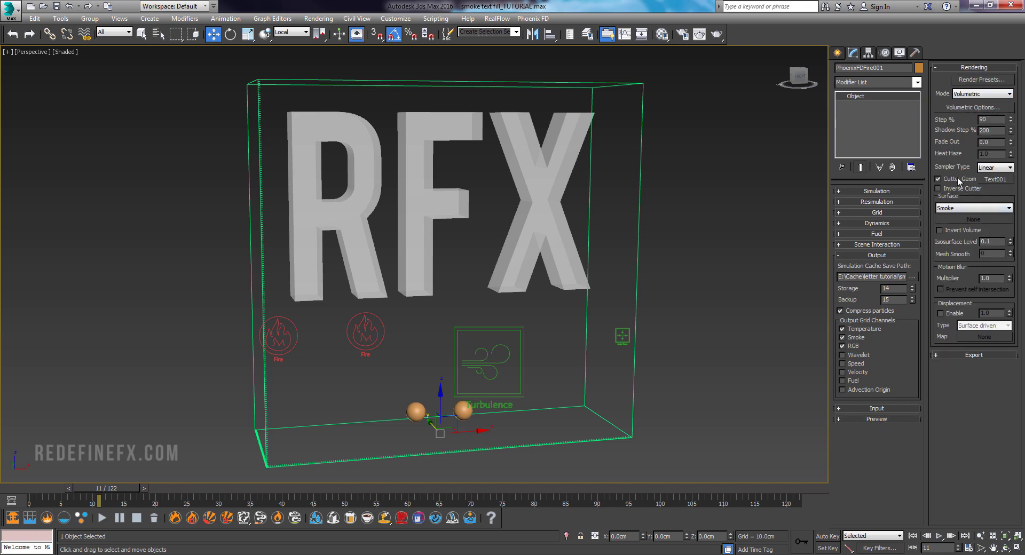
click(957, 179)
View the smoke-filled letters in smoke_text.mov, return to 3ds Max and examine the simulated smoke around the text from several angles.
key(alt+Tab)
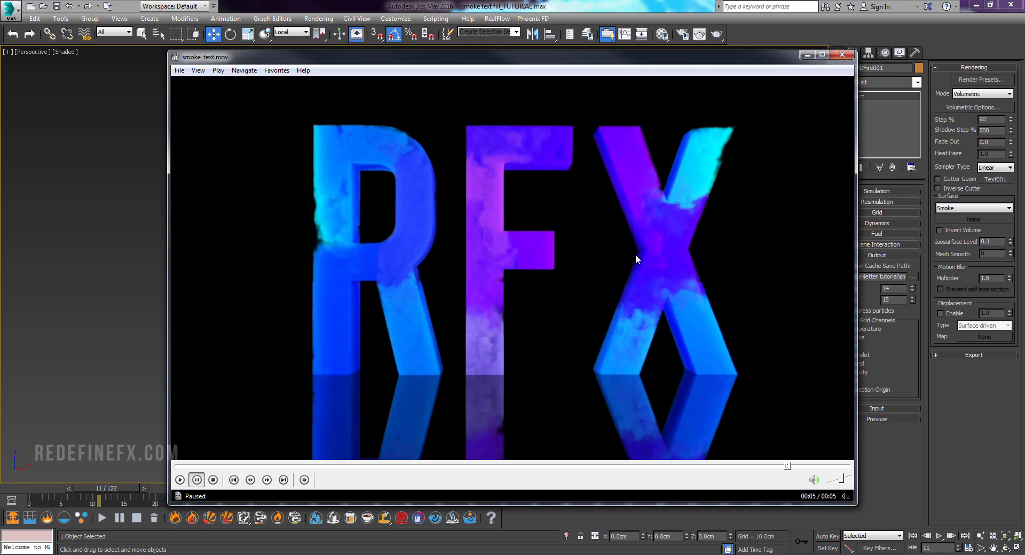
click(807, 55)
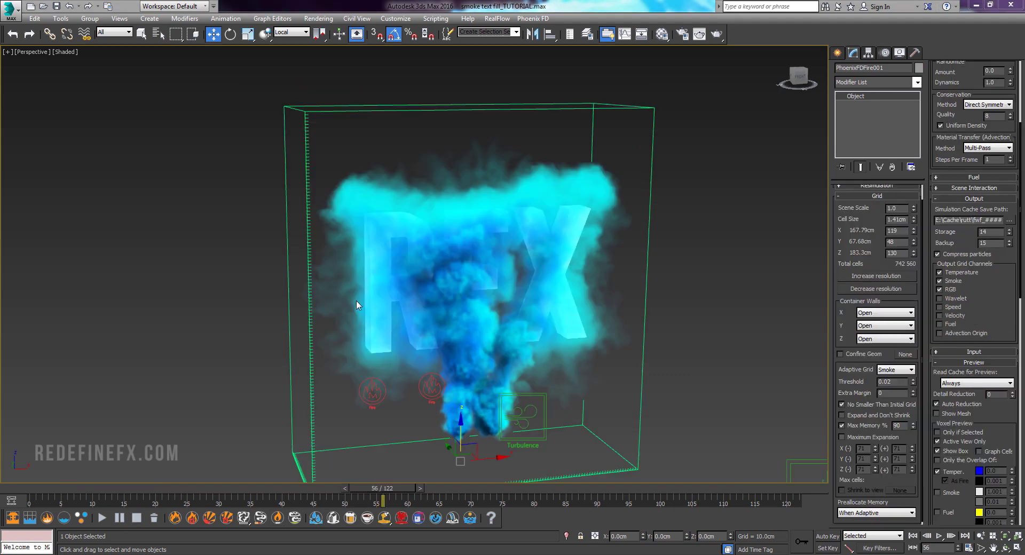
alt+middle_drag(351, 283, 579, 142)
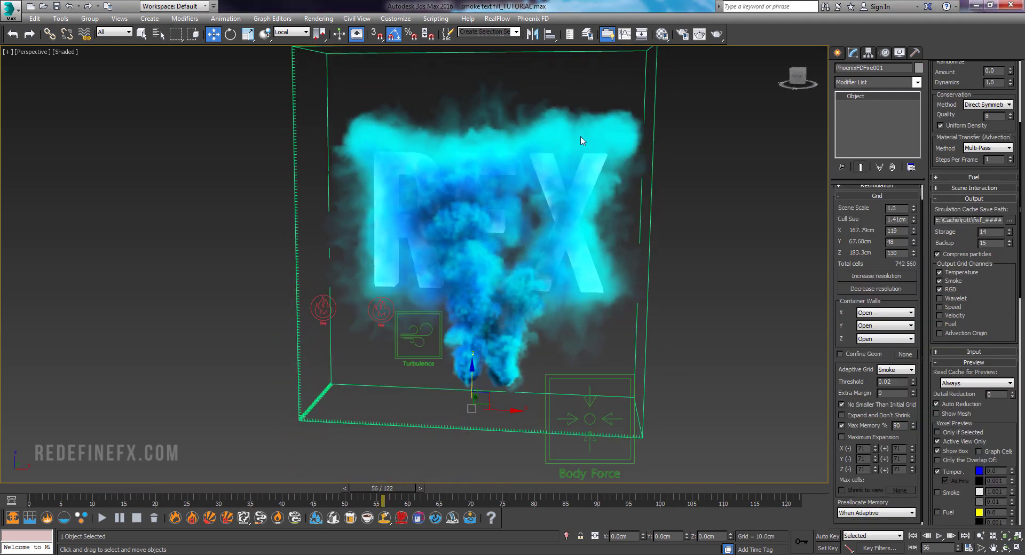
alt+middle_drag(450, 186, 531, 184)
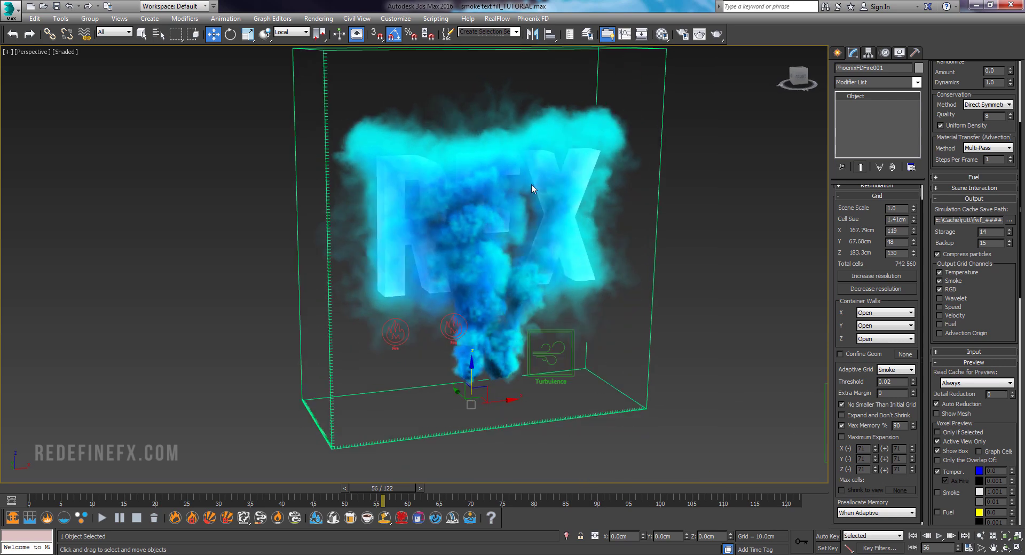
alt+middle_drag(531, 275, 414, 341)
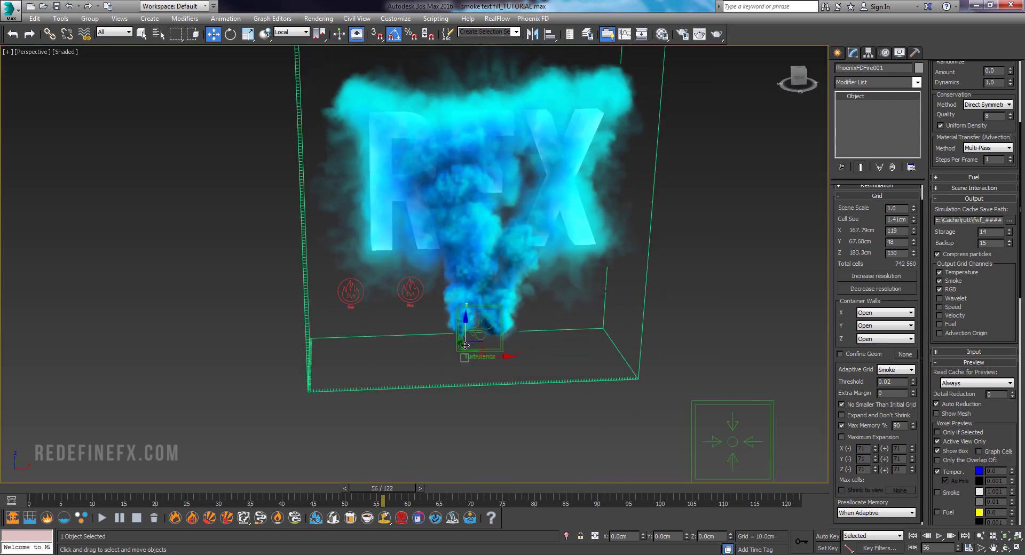
Select both fire source helpers and move their emission keyframes from around frame 60 to around frame 20.
click(419, 327)
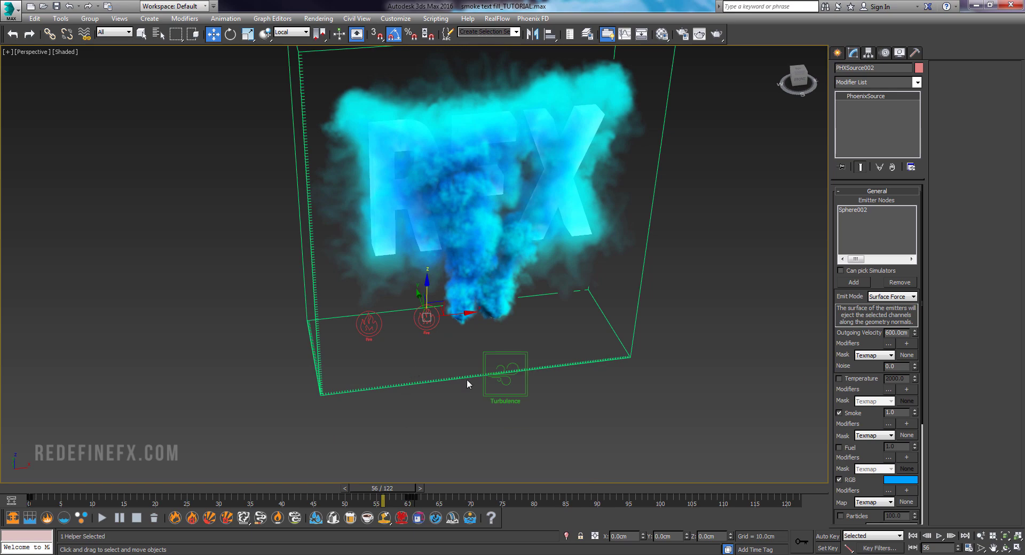
ctrl+click(371, 338)
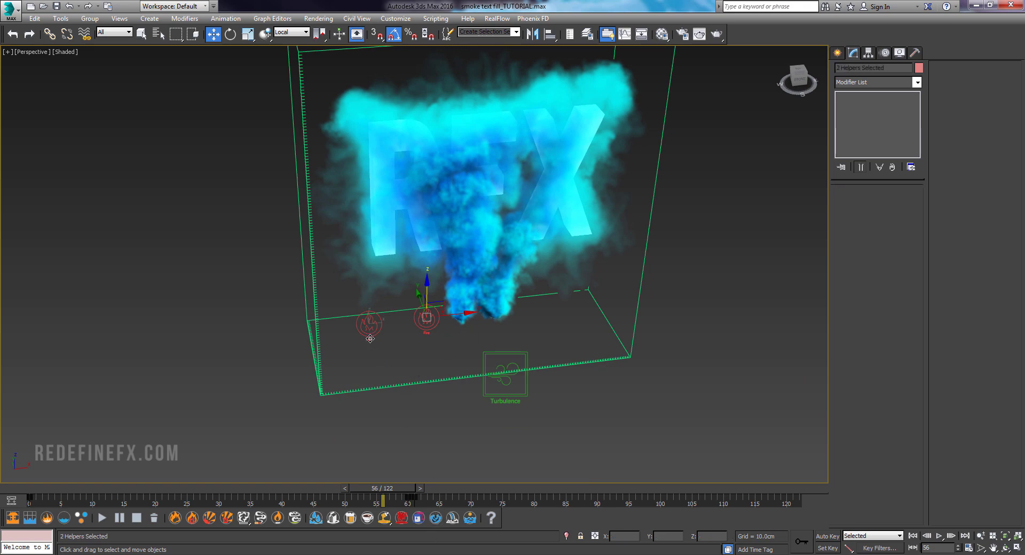
drag(408, 498, 151, 504)
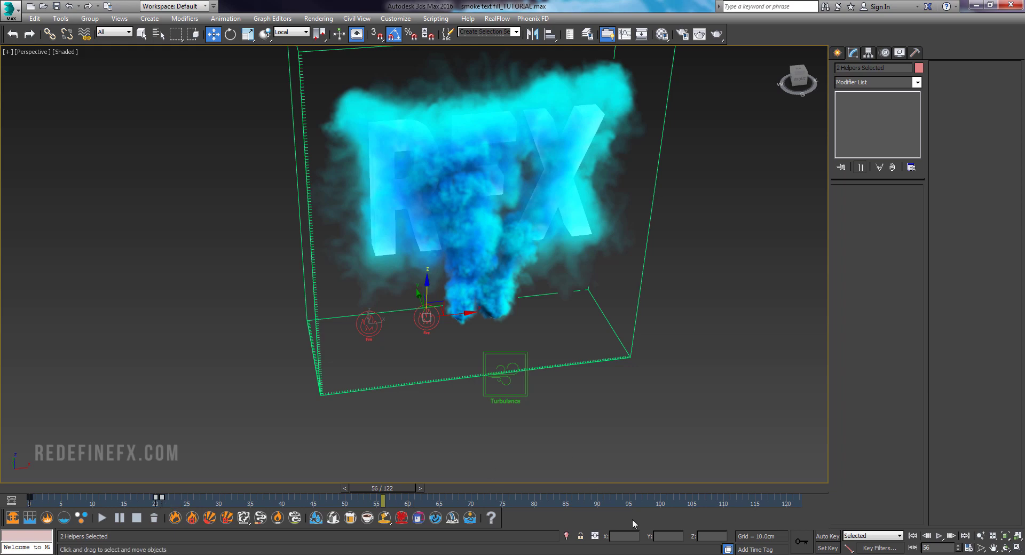
alt+middle_drag(569, 318, 581, 340)
Play smoke_text_04.mov in the media player, pause at about 5 seconds to examine the orange FX letters, and minimize the player.
click(732, 554)
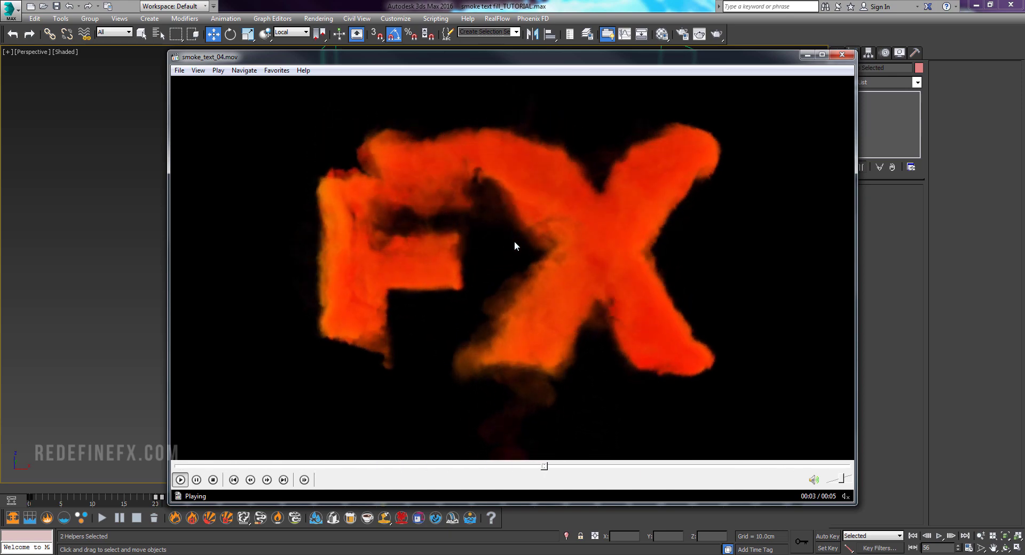
key(space)
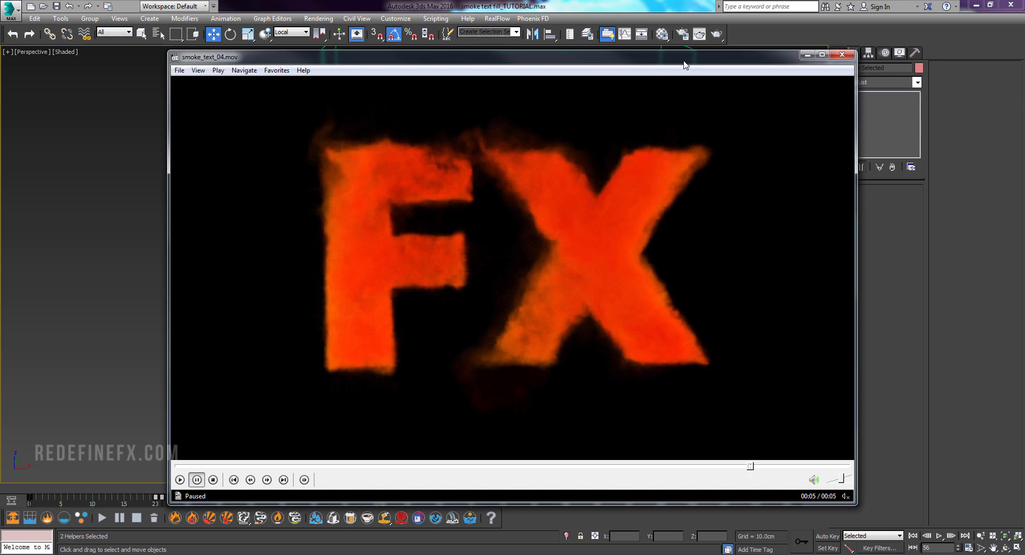
drag(684, 61, 451, 67)
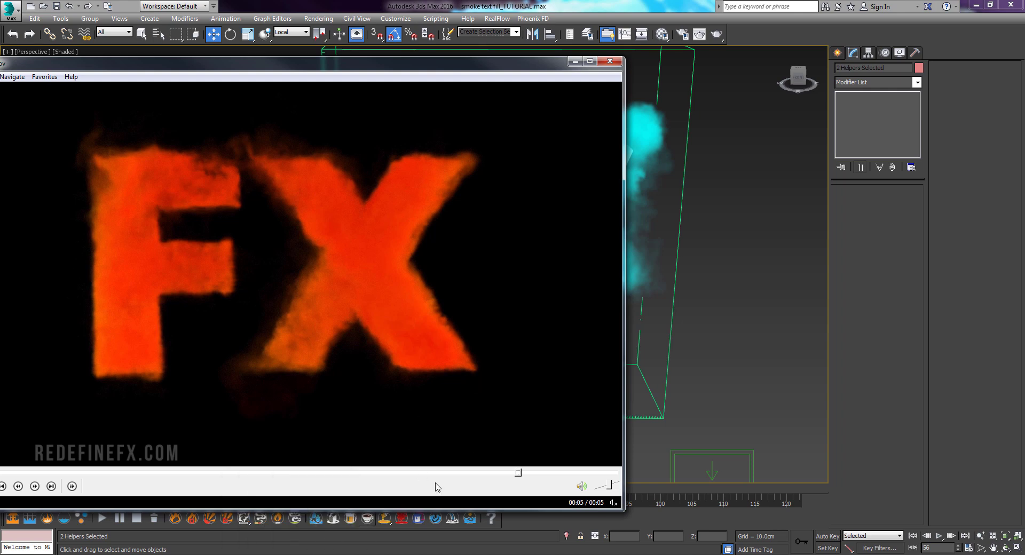
drag(378, 71, 489, 71)
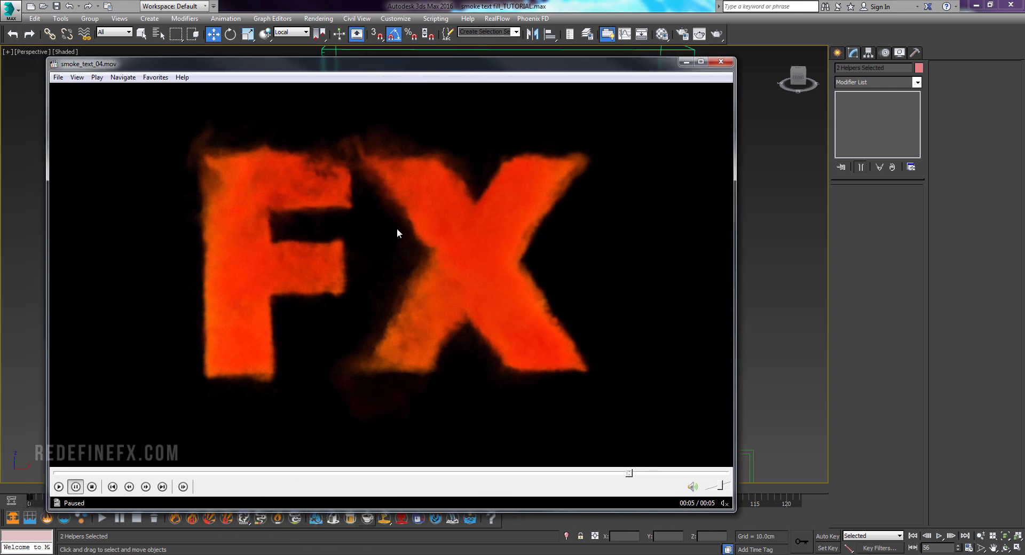
click(686, 61)
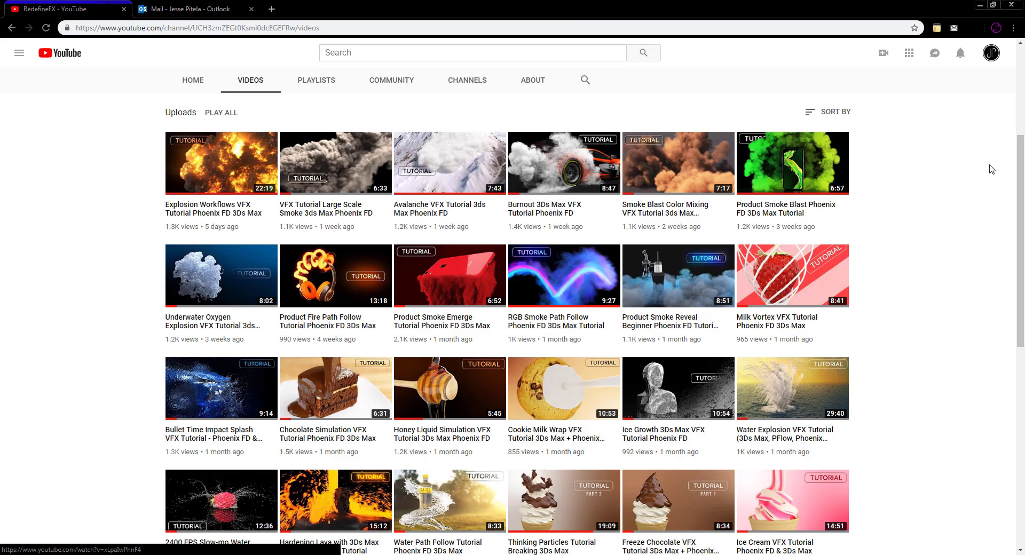
Switch to the browser and show the header of the RedefineFX YouTube channel's videos page.
drag(1018, 190, 980, 113)
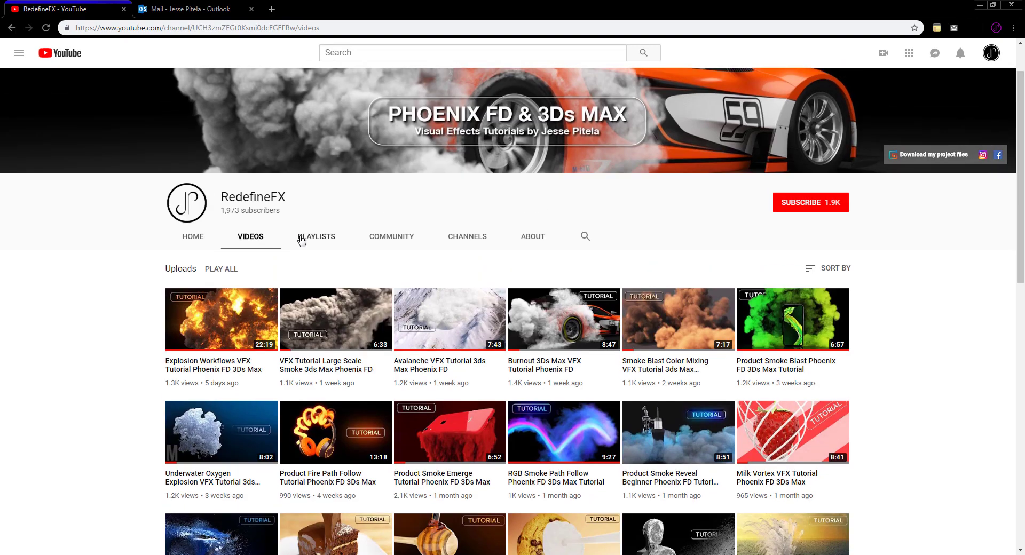